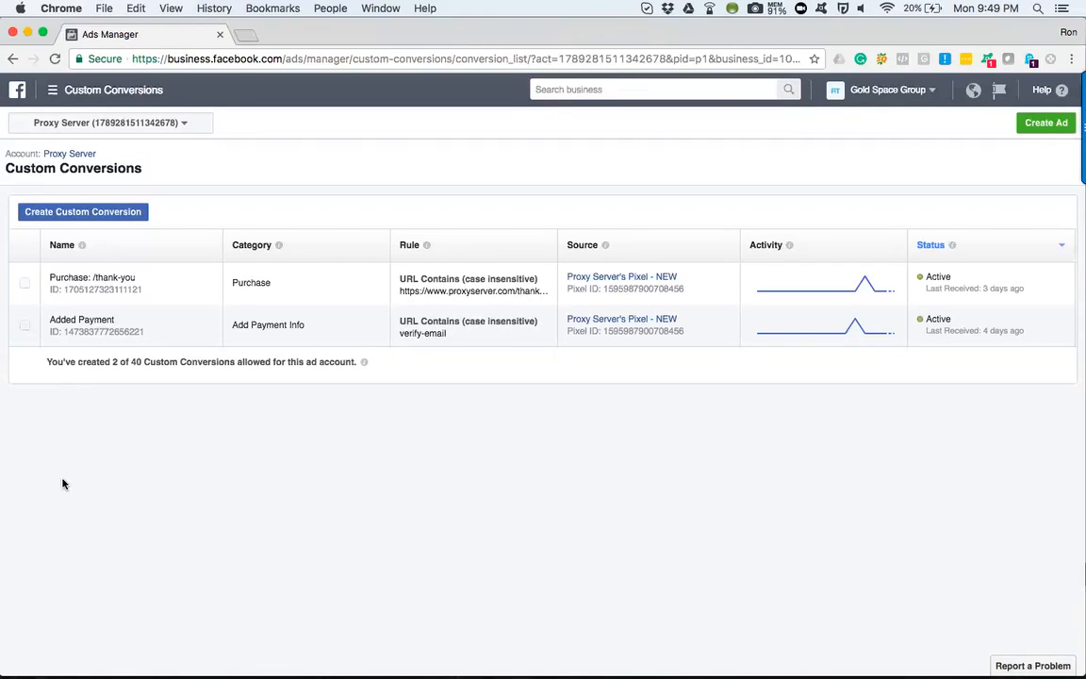
- Start creating a new custom conversion for the Proxy Server ad account
left_click(54, 91)
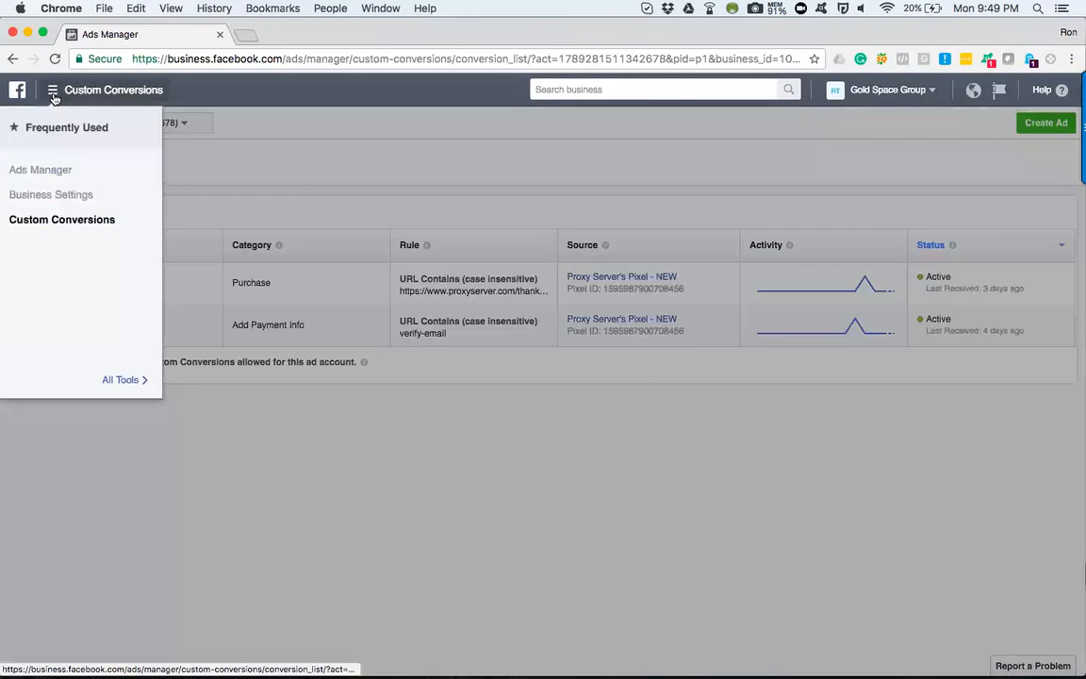
mouse_move(110, 379)
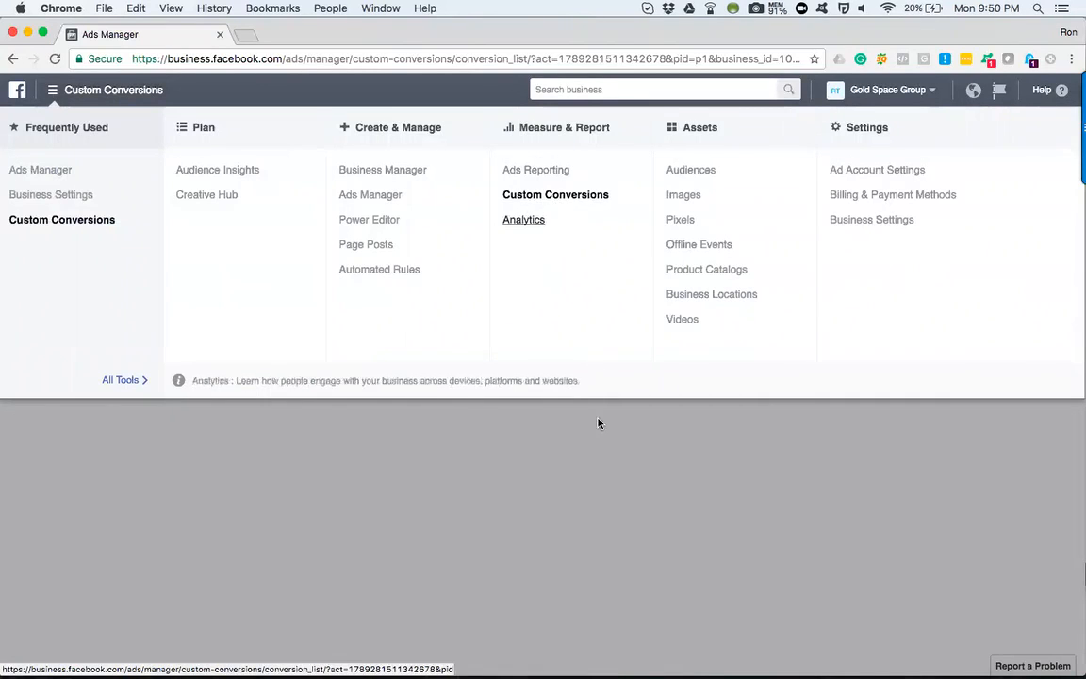
left_click(511, 466)
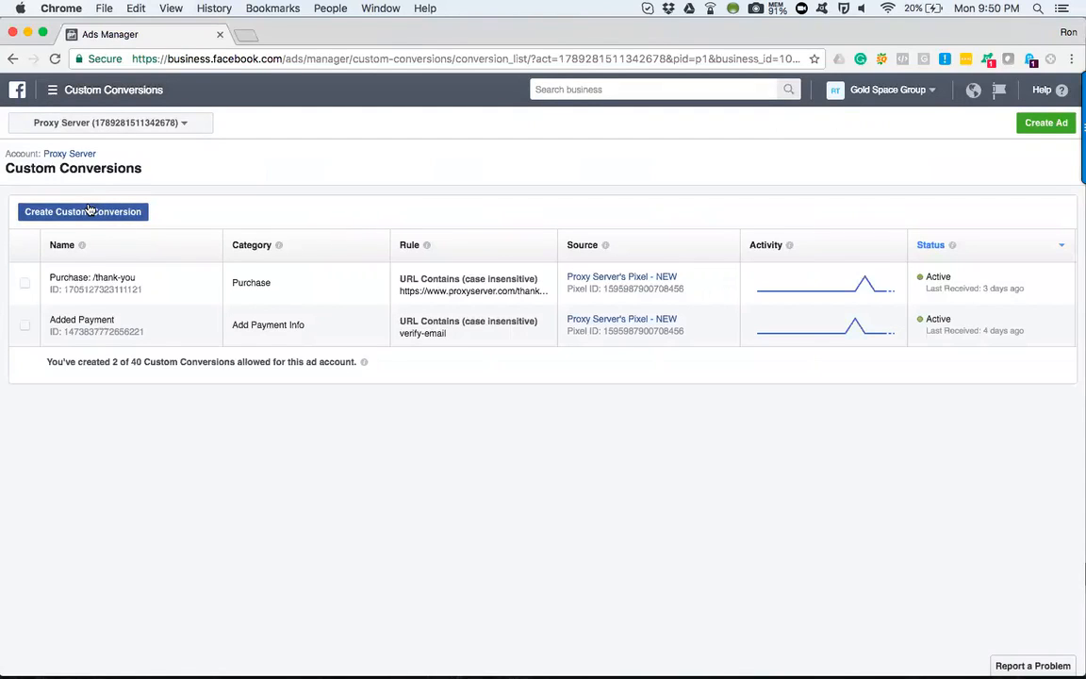
left_click(57, 213)
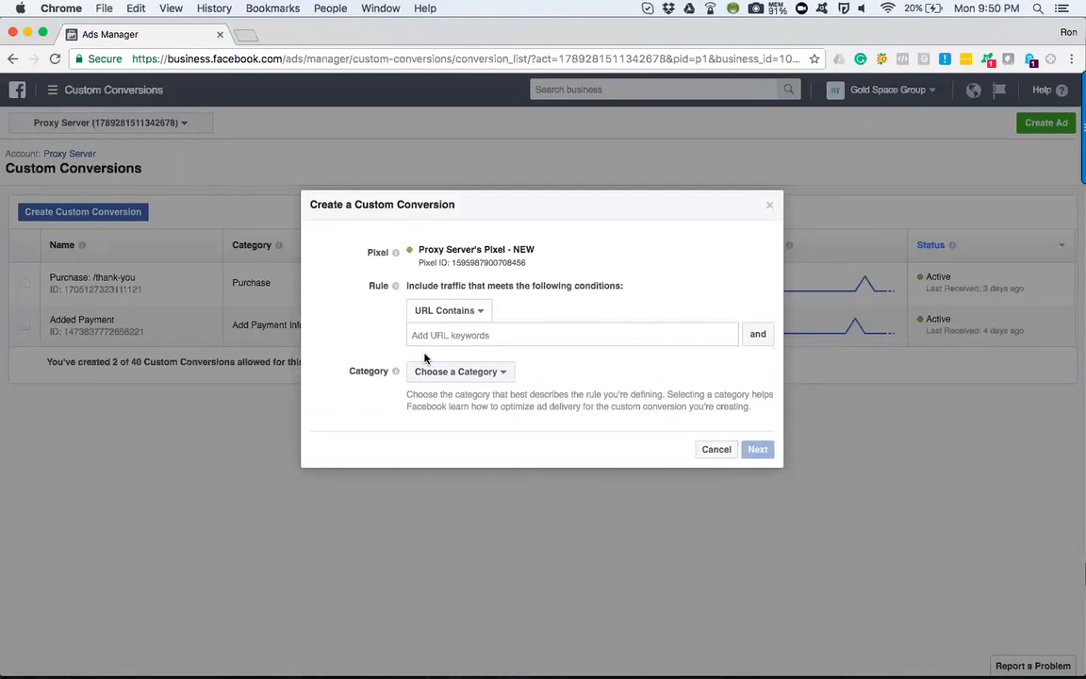
- Try the Event rule type for the conversion and return the rule to URL Contains
left_click(476, 311)
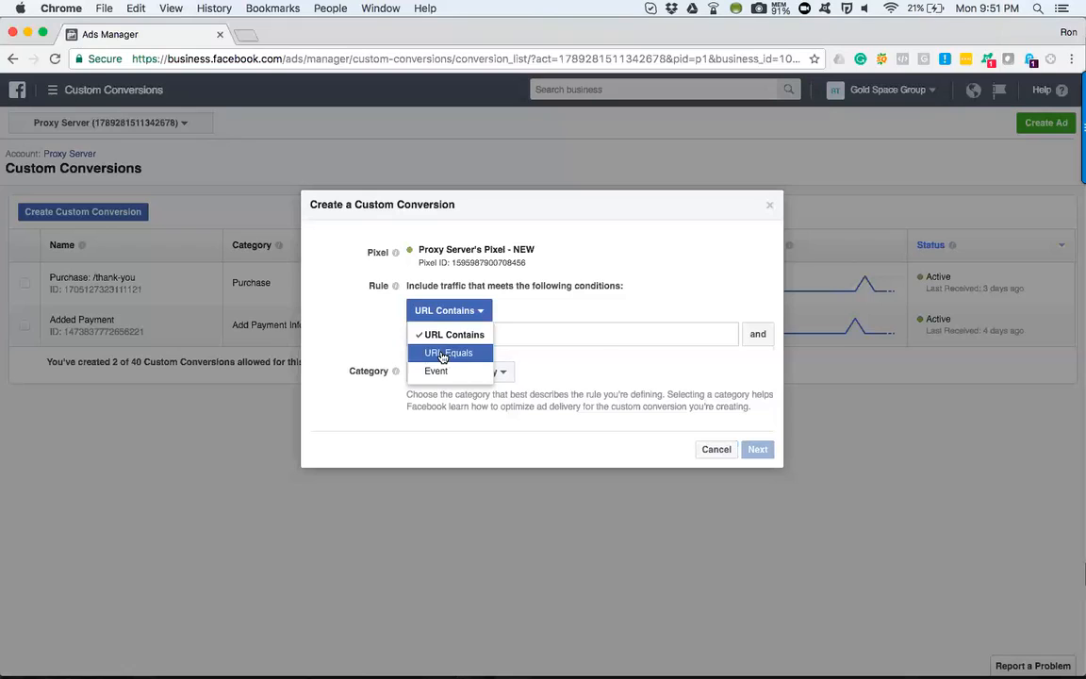
left_click(475, 310)
left_click(475, 310)
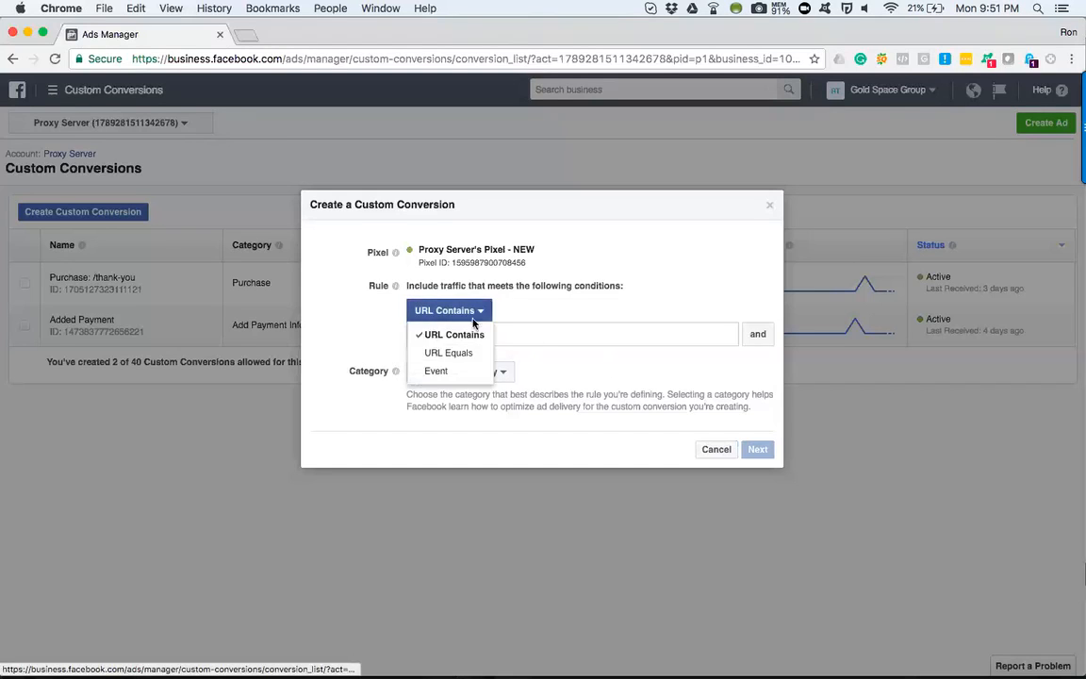
left_click(454, 379)
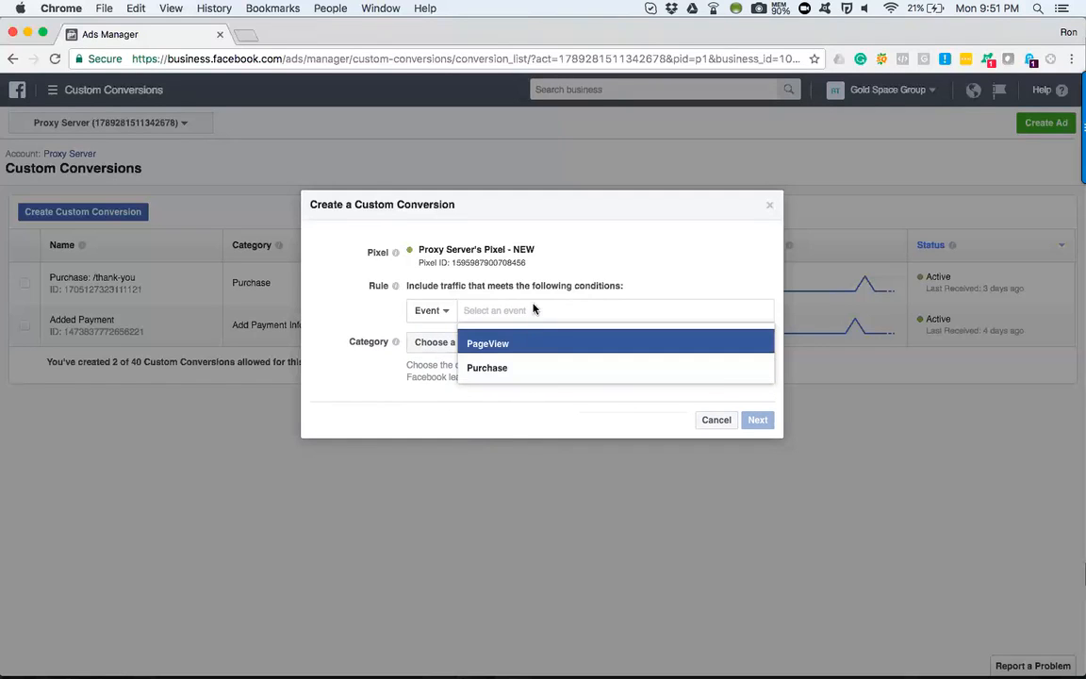
left_click(286, 272)
left_click(448, 310)
left_click(441, 337)
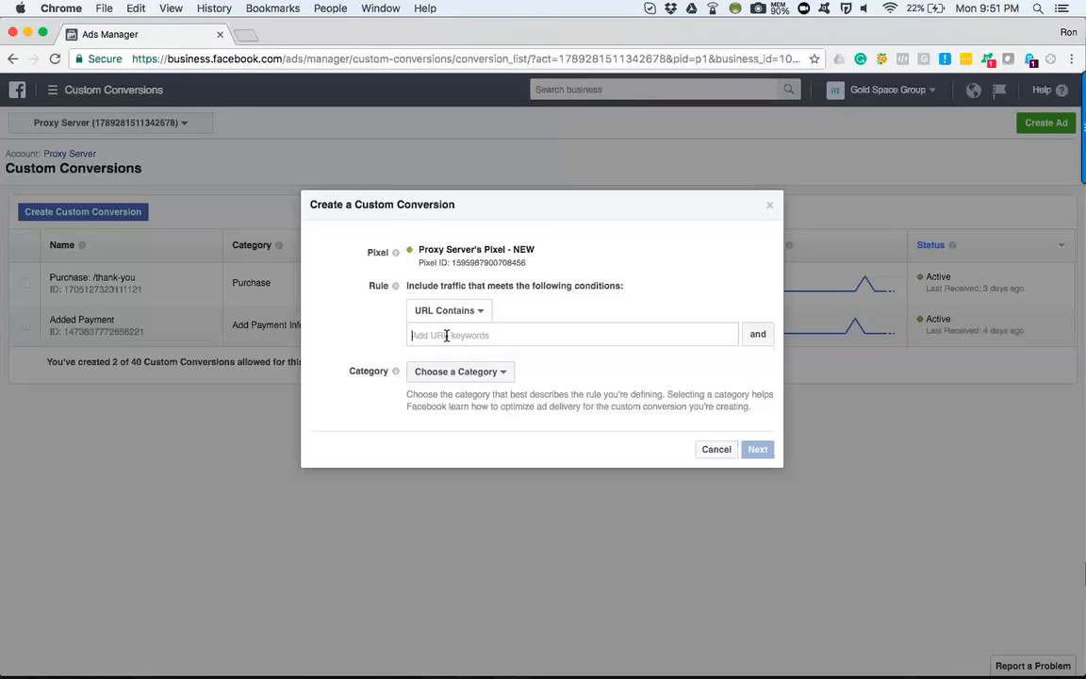
type("http://ww")
type("w.yourwe")
type("bsite.com")
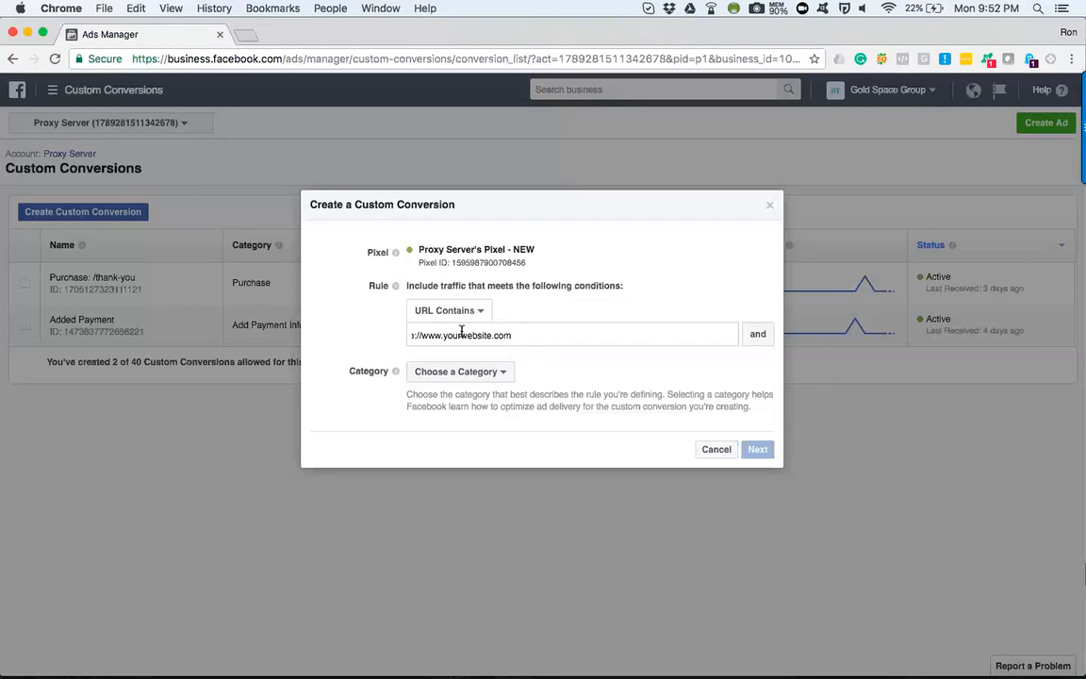
key("Return")
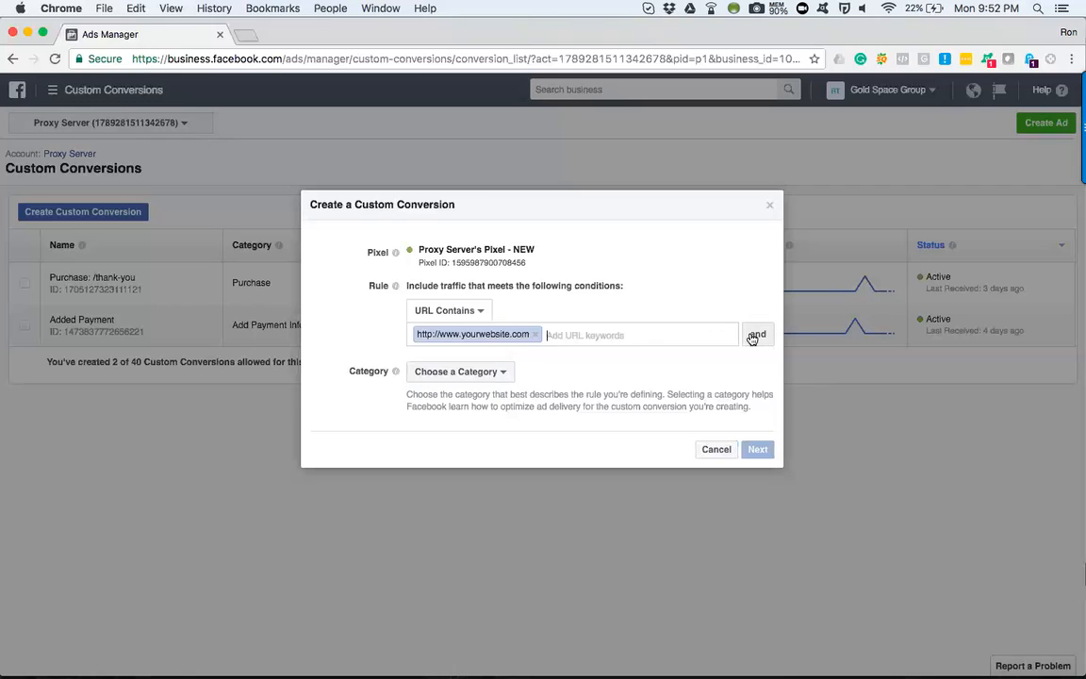
left_click(755, 336)
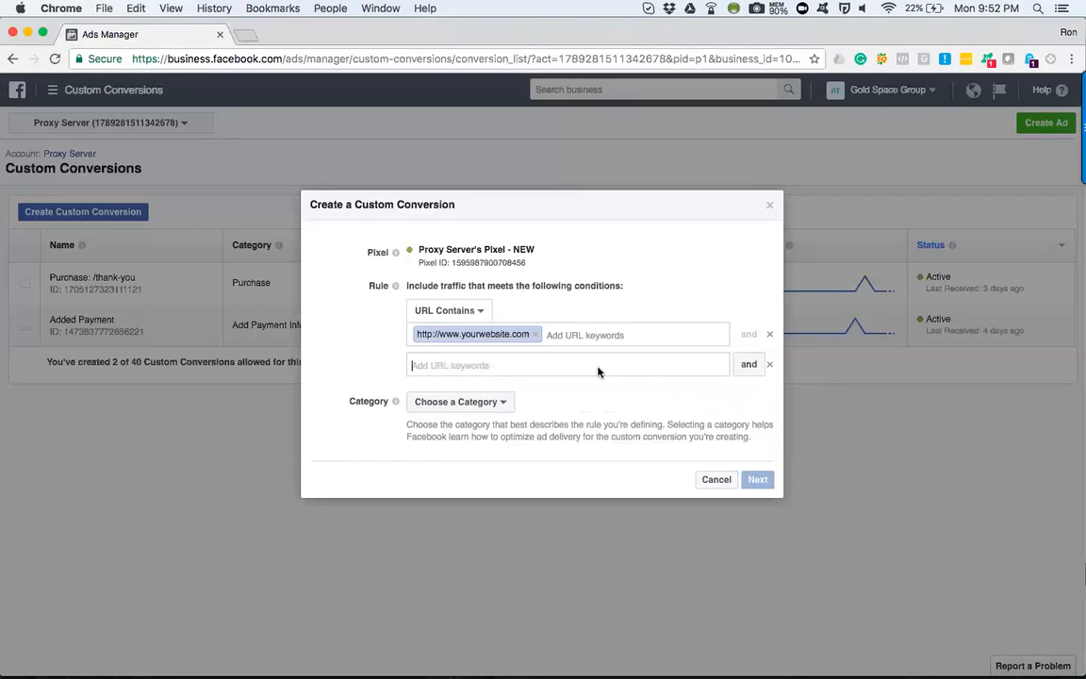
type("http")
type("://www.yo")
type("urwebsite.com")
type("/contact")
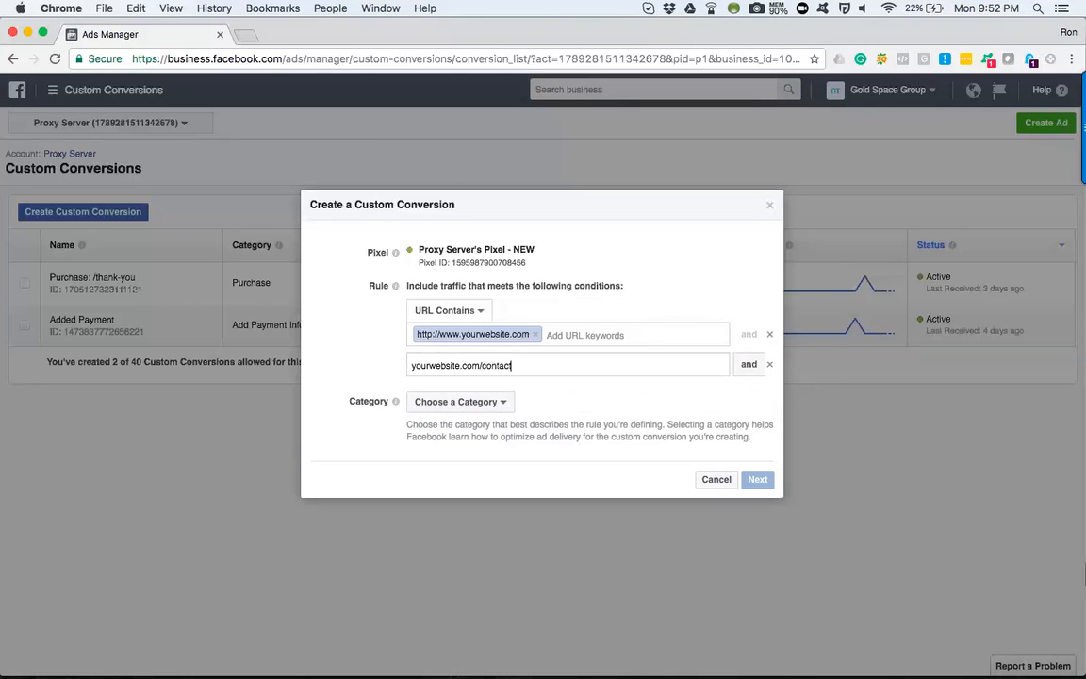
type("-us")
key("Return")
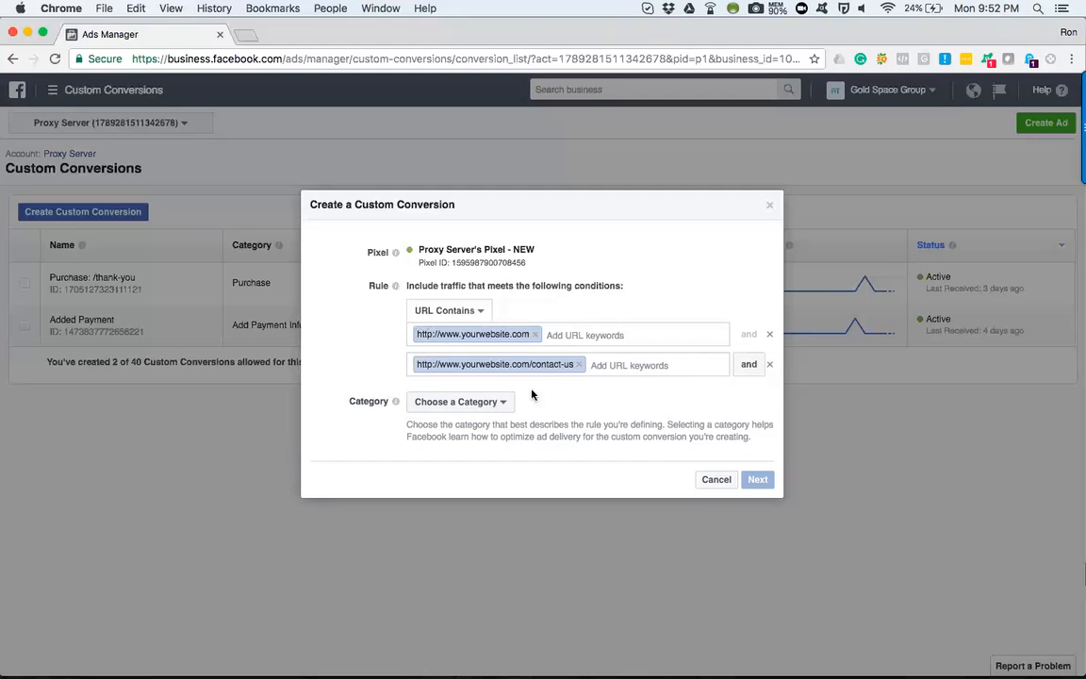
- Review the available conversion categories and remove both URL keywords from the rule
left_click(502, 403)
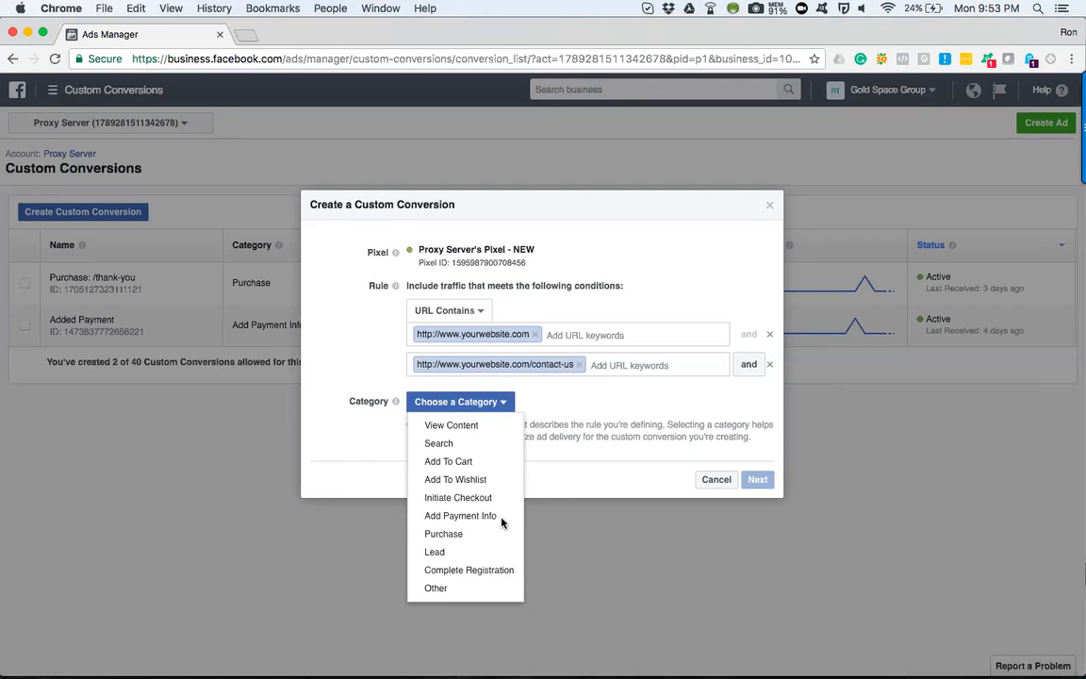
left_click(375, 344)
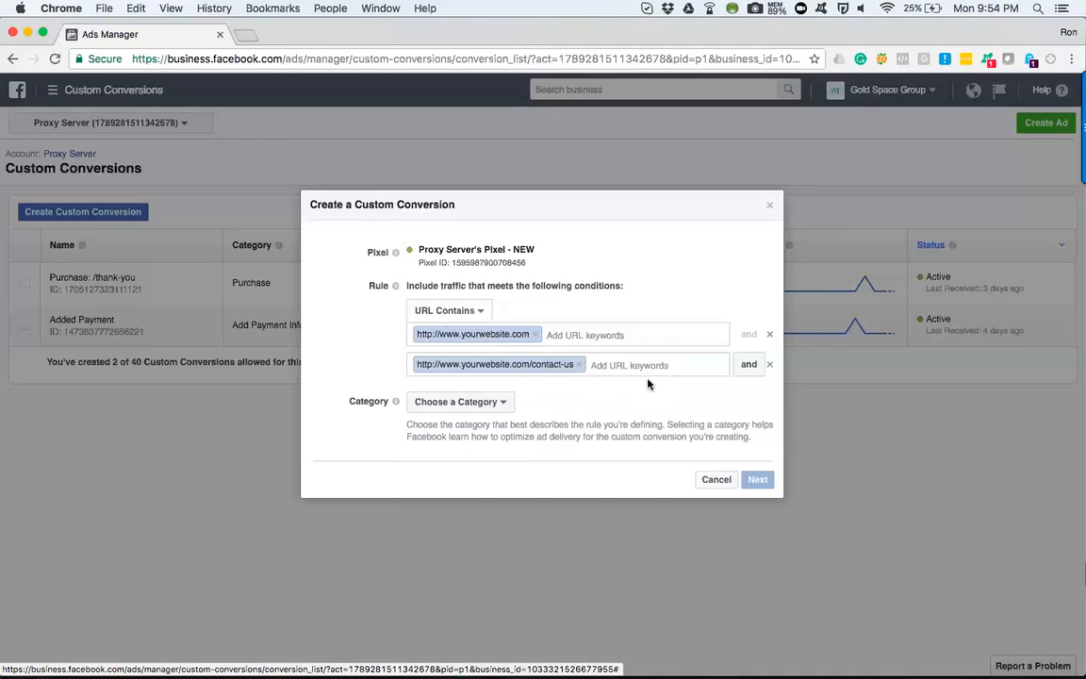
left_click(769, 365)
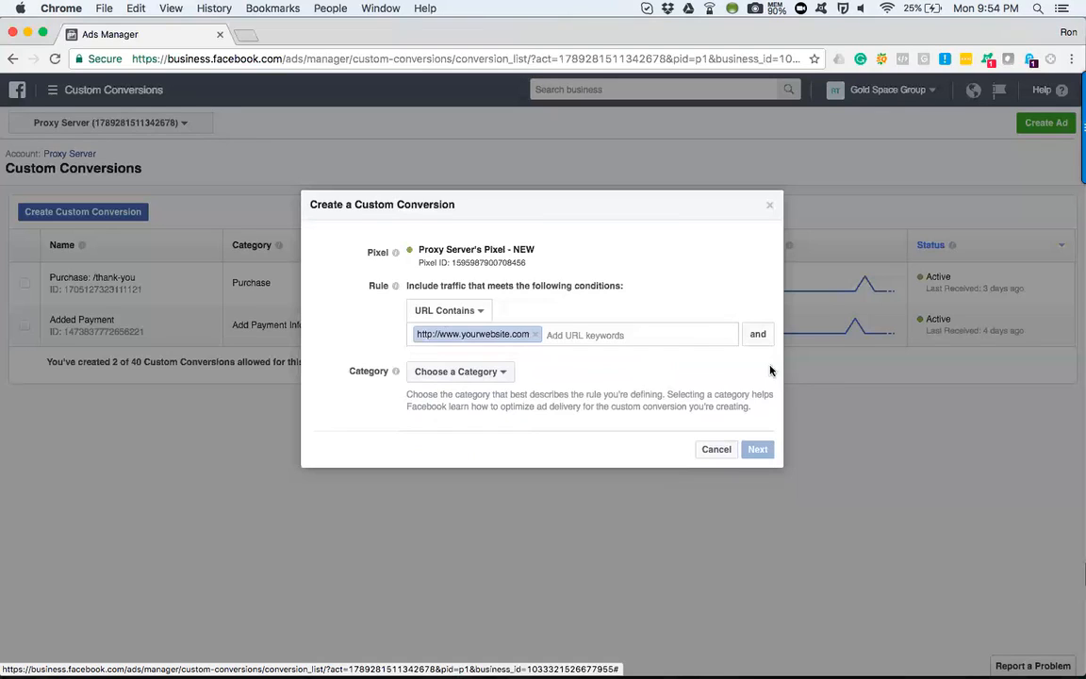
left_click(534, 334)
type("http")
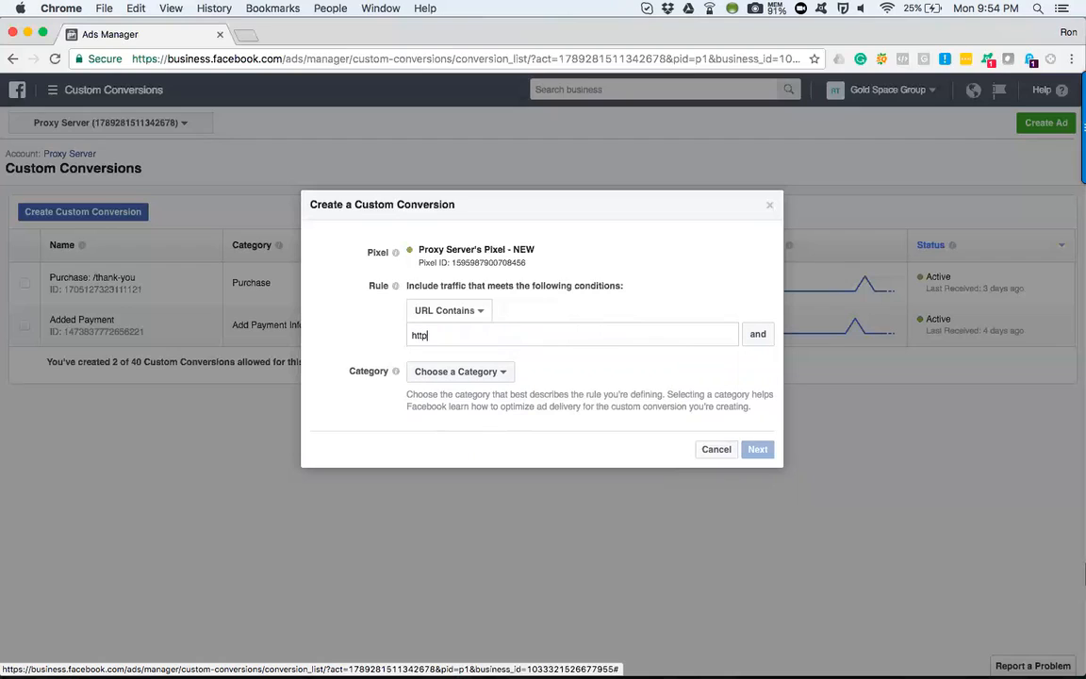
type("://ww")
type("w.yourwe")
type("bsite.com")
type("/thank")
type("-you")
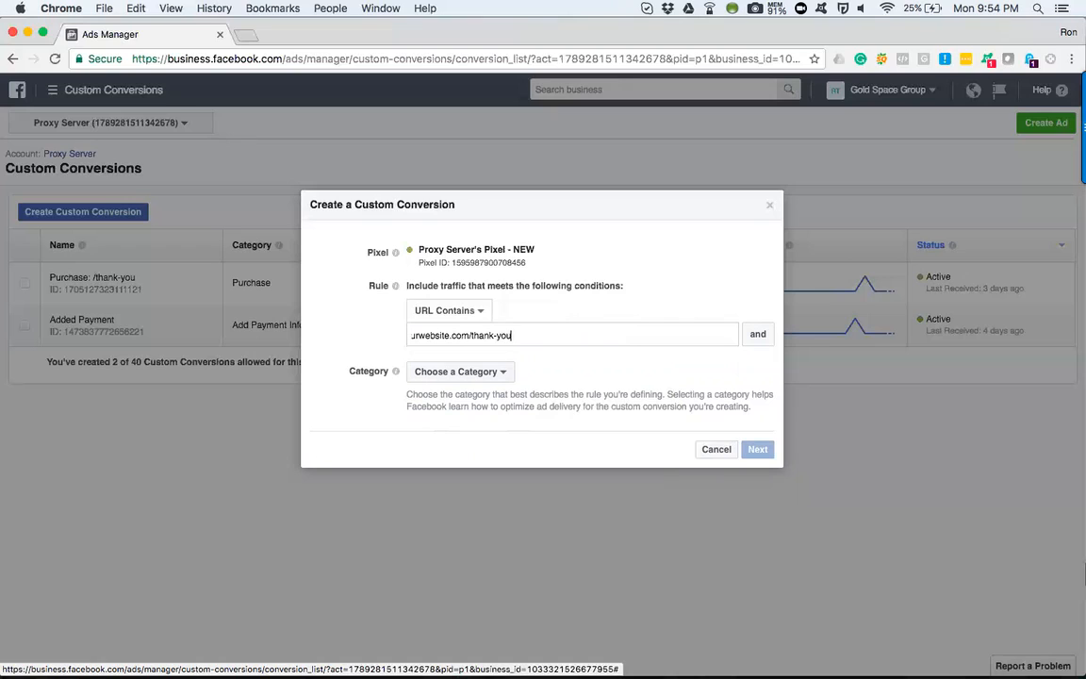
key("super+a")
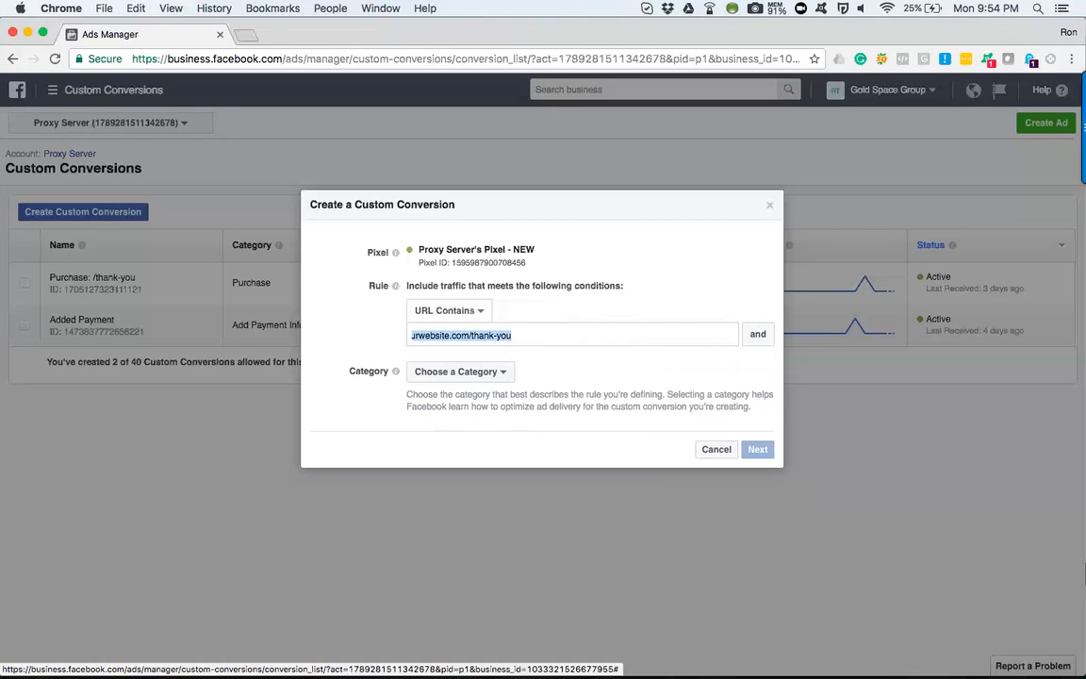
key("Return")
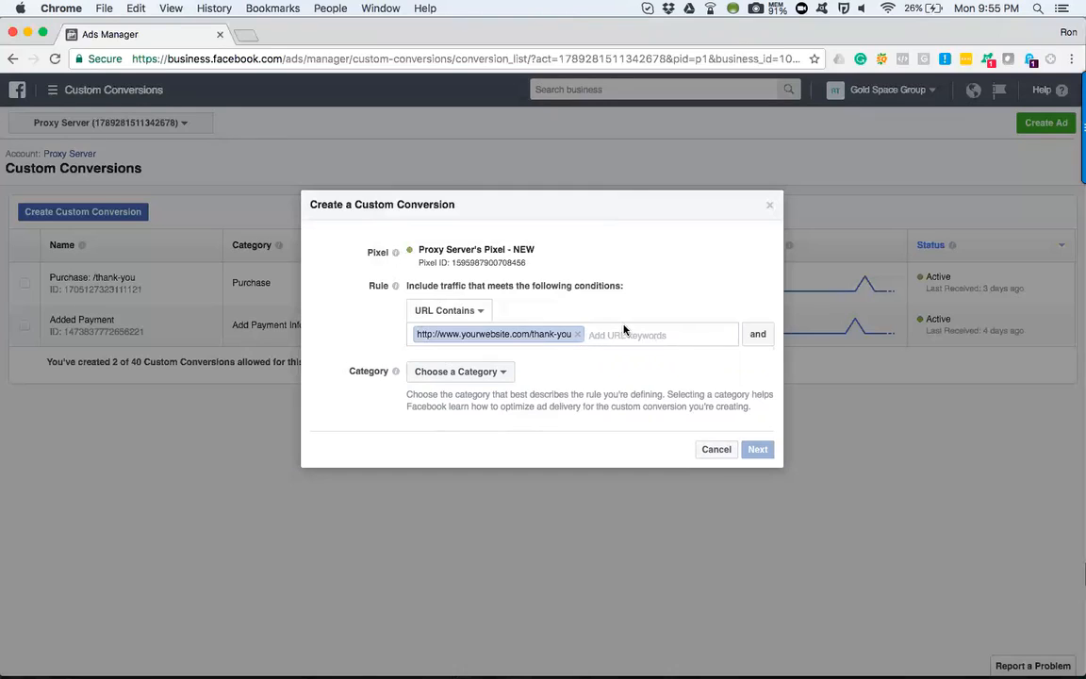
- Set the conversion's category to Lead and continue to the naming stage
mouse_move(396, 371)
left_click(502, 371)
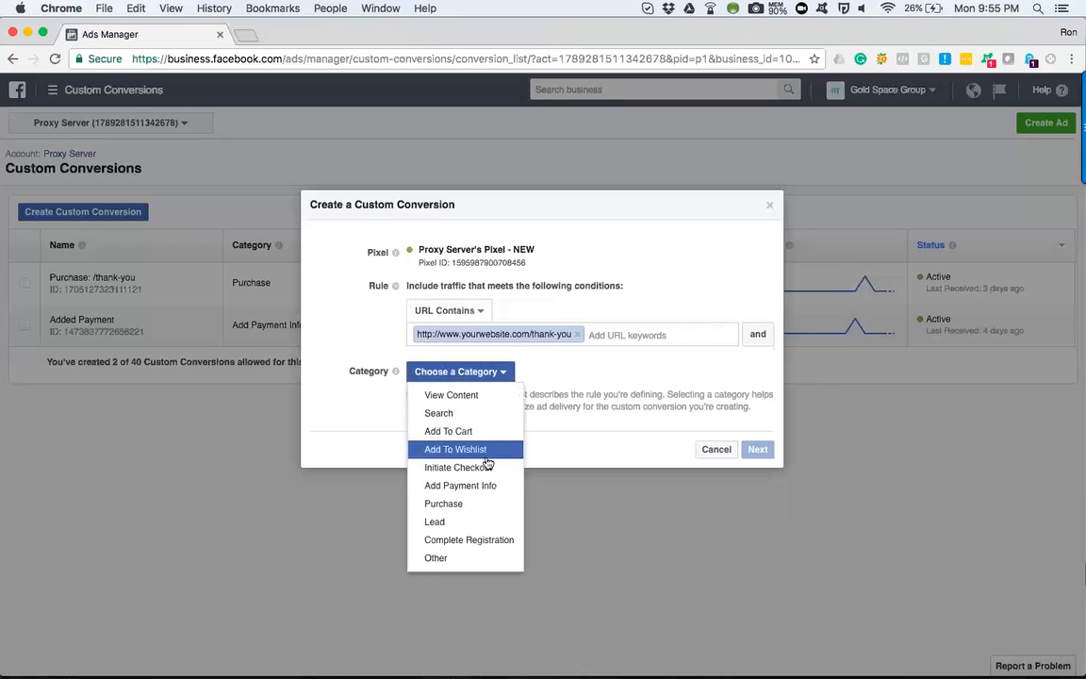
left_click(462, 523)
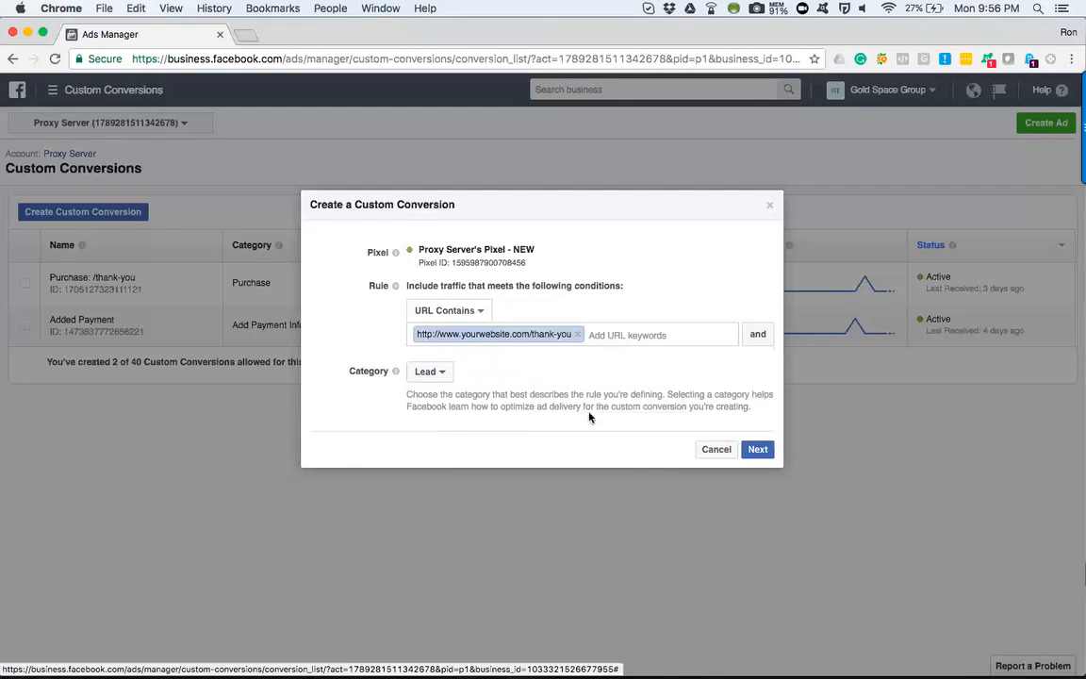
mouse_move(395, 285)
left_click(758, 450)
- Name the custom conversion "Contacted us thru a form fill out"
left_click(458, 288)
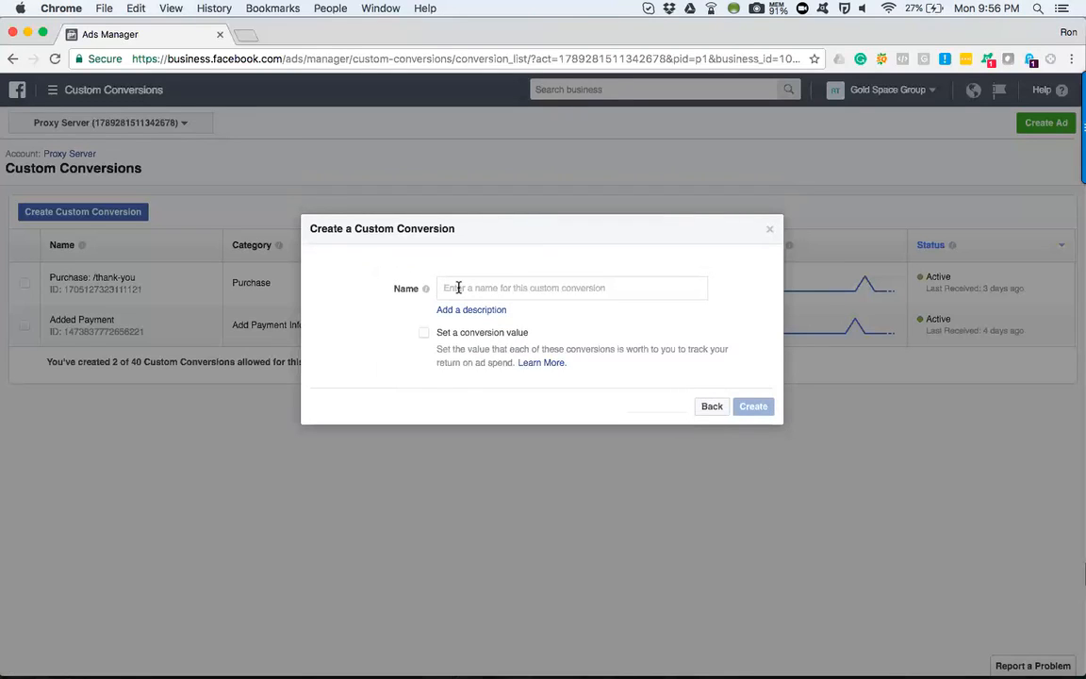
type("Contacted")
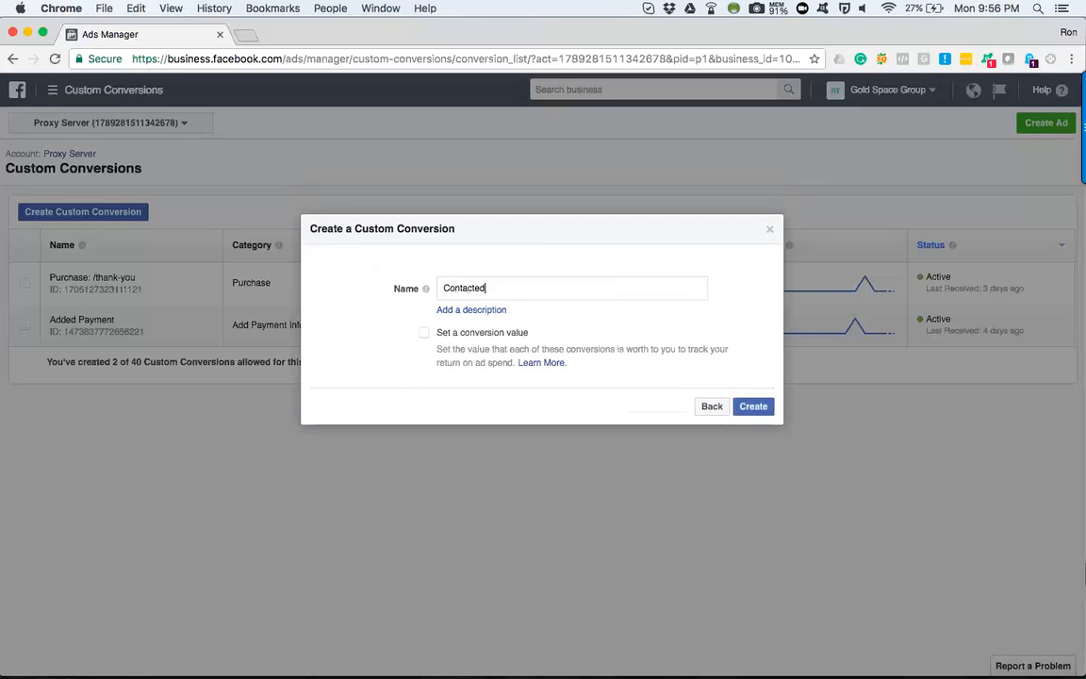
type(" us with a")
key("BackSpace")
key("BackSpace")
key("BackSpace")
key("BackSpace")
key("BackSpace")
key("BackSpace")
key("BackSpace")
type("thru a form fill out")
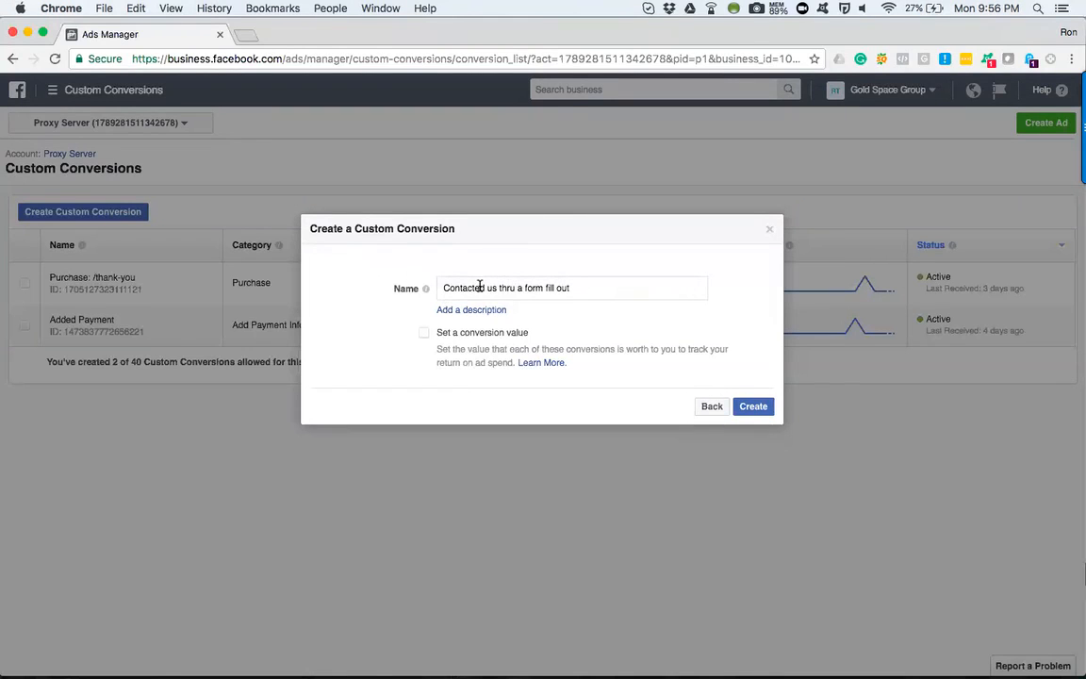
- Add the description "Interested in finding out about a mortgage" to the custom conversion
left_click(462, 310)
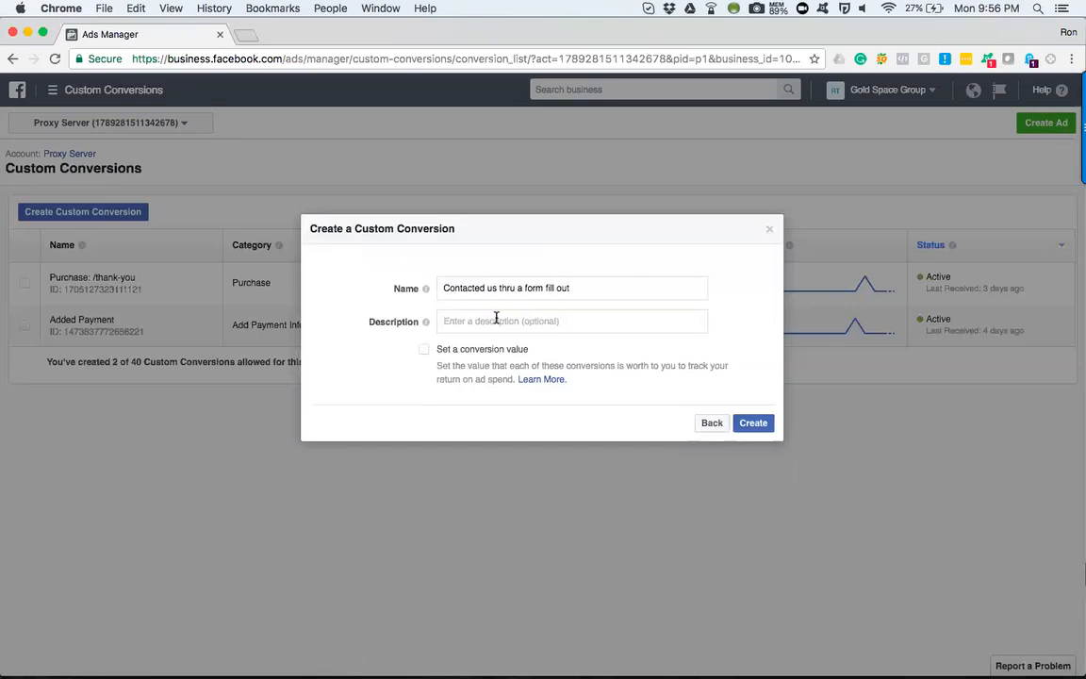
type("Interested in finding out about a mor")
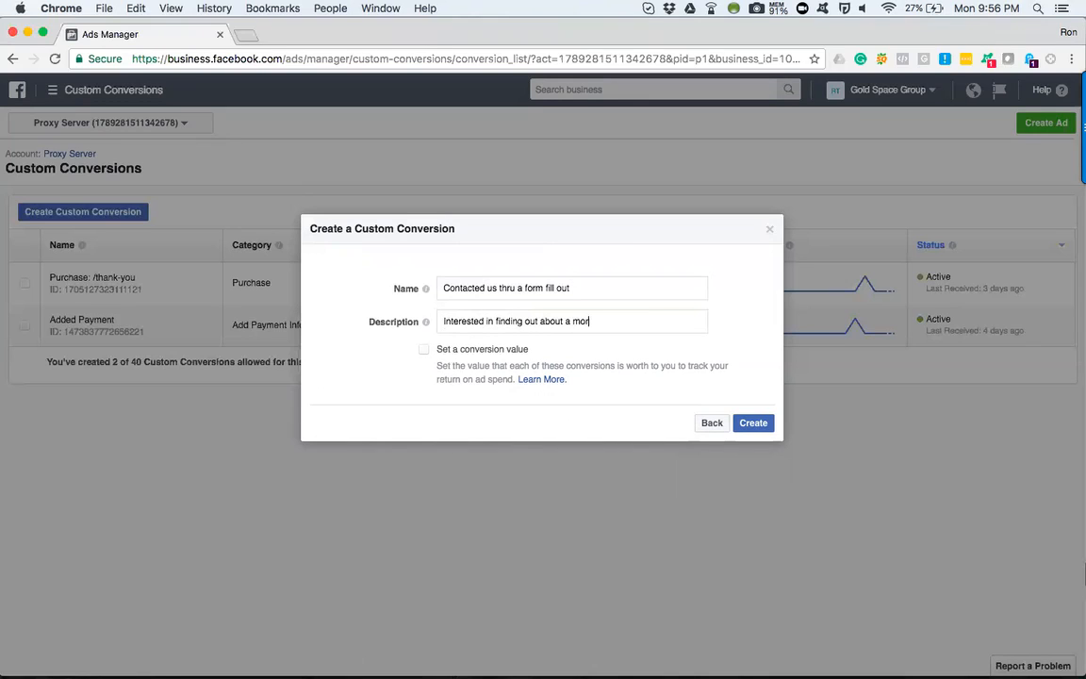
type("tgaee")
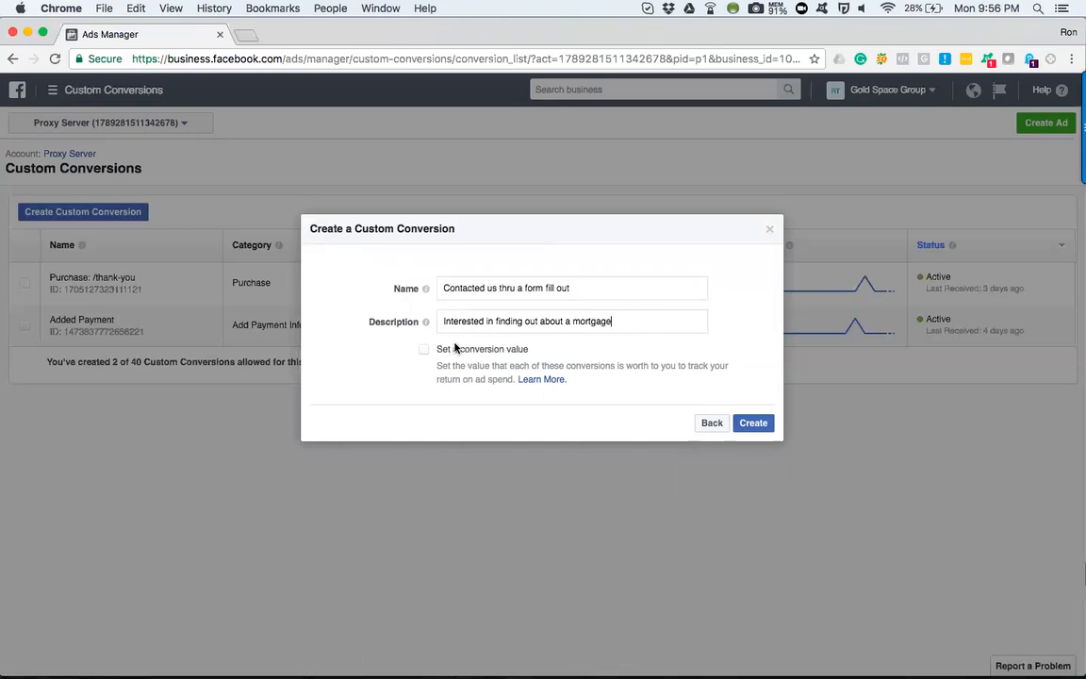
- Try setting a conversion value of $50 and switch the conversion value option off again
left_click(426, 356)
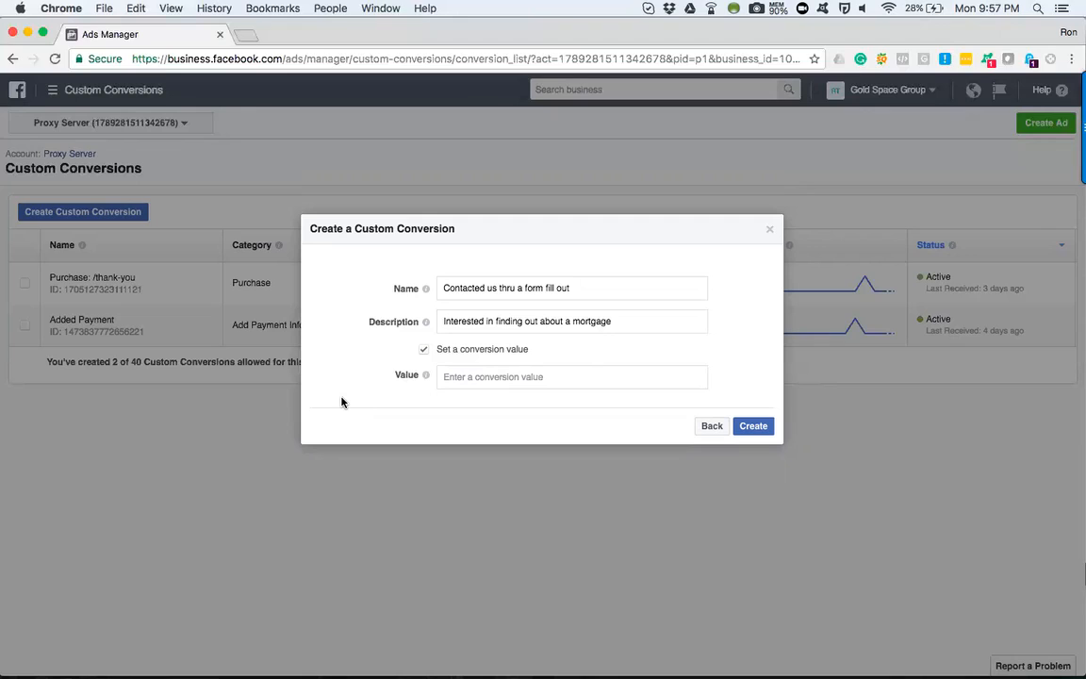
left_click(550, 378)
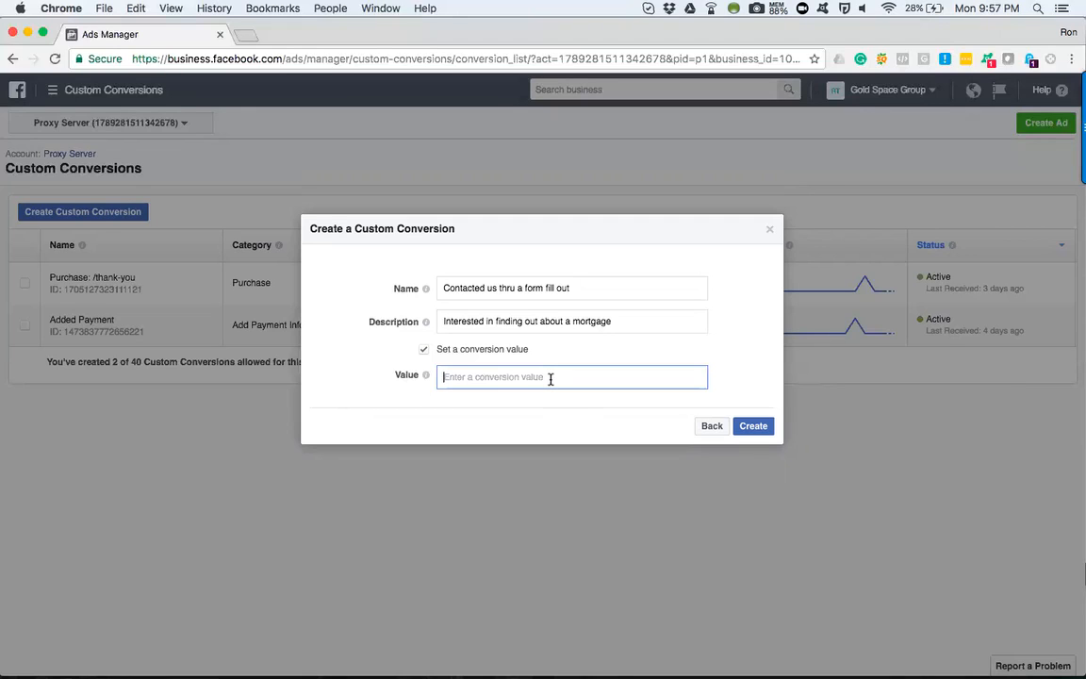
type("$50")
left_click(424, 348)
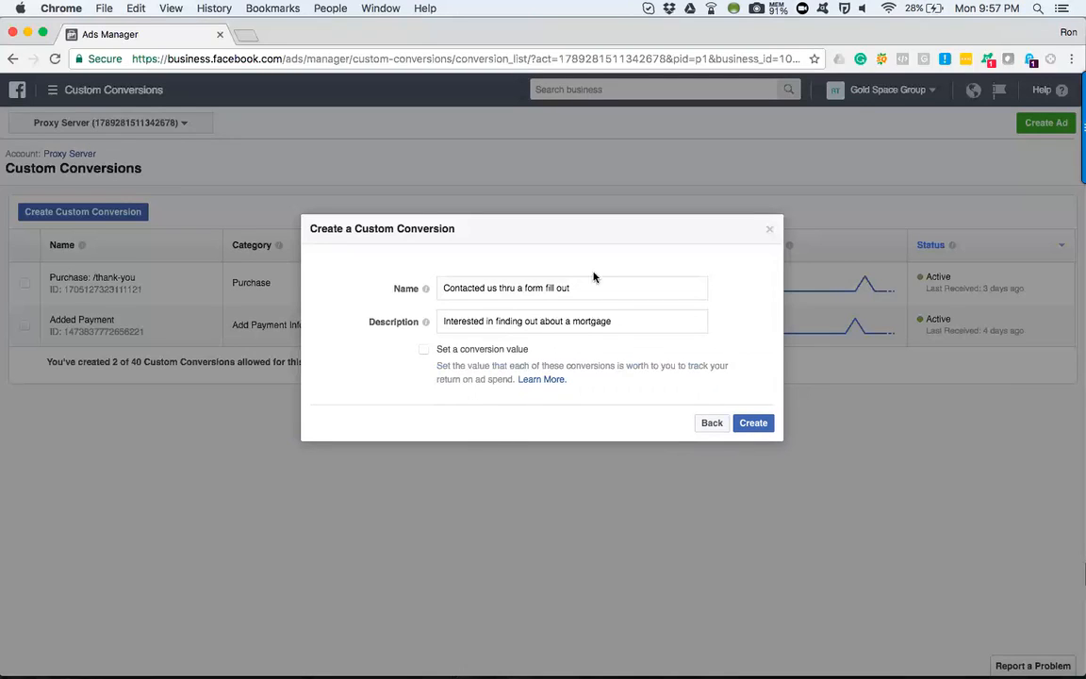
- Create the custom conversion and dismiss the confirmation
left_click(753, 424)
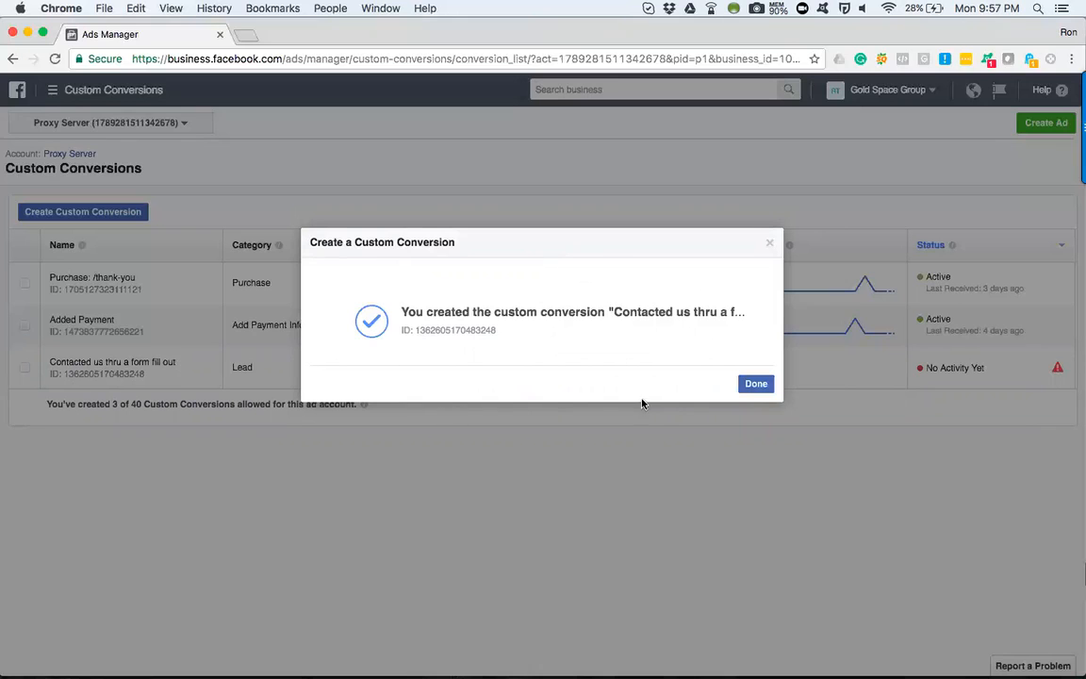
left_click(768, 384)
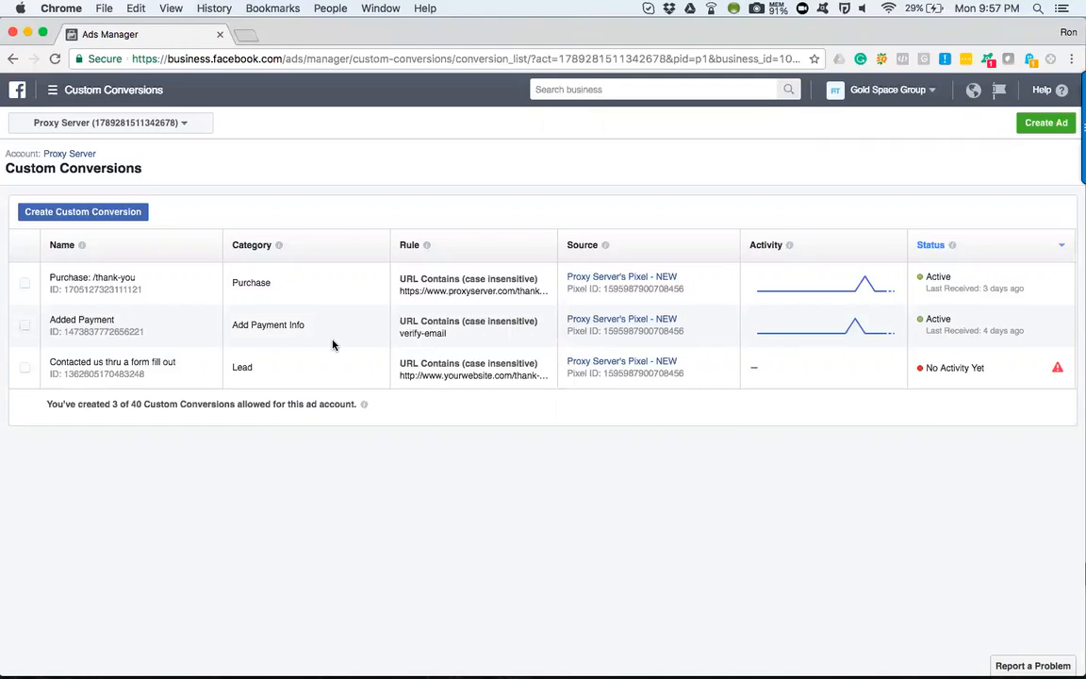
left_click(56, 214)
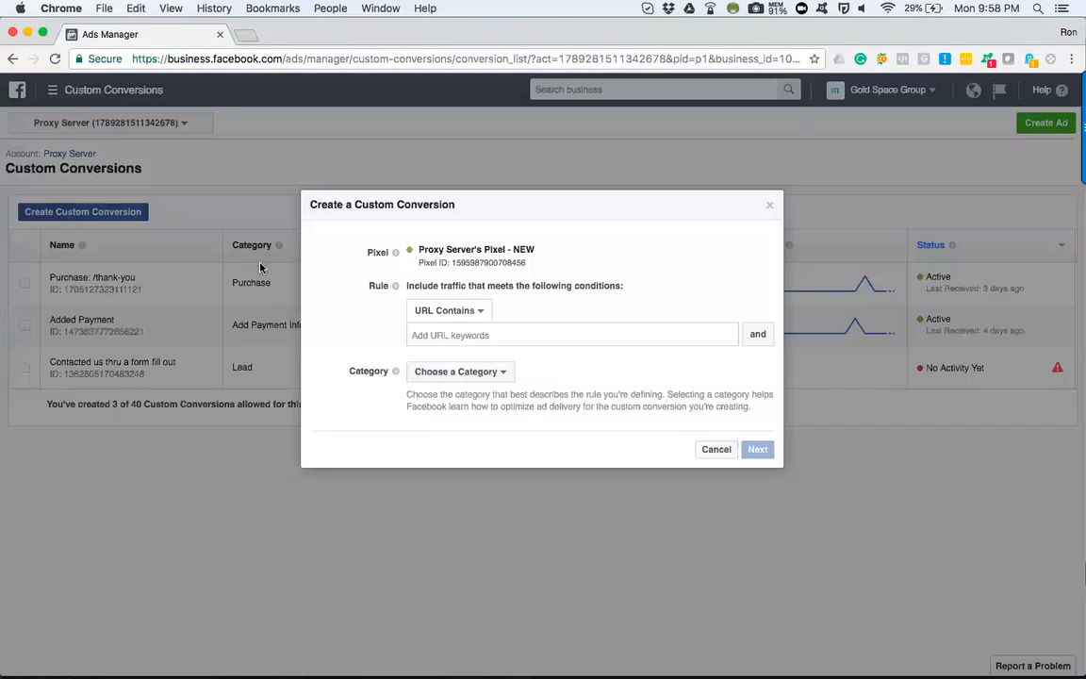
left_click(473, 334)
type("yourwebsite.com/thank-you")
left_click_drag(471, 335, 511, 335)
key("BackSpace")
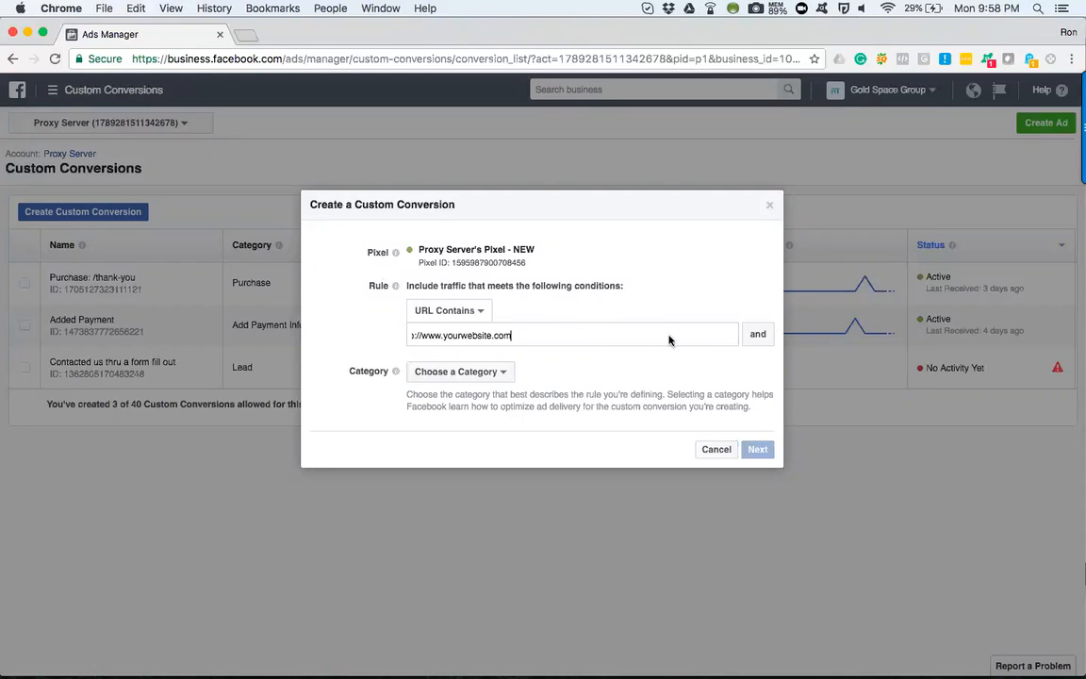
left_click(759, 334)
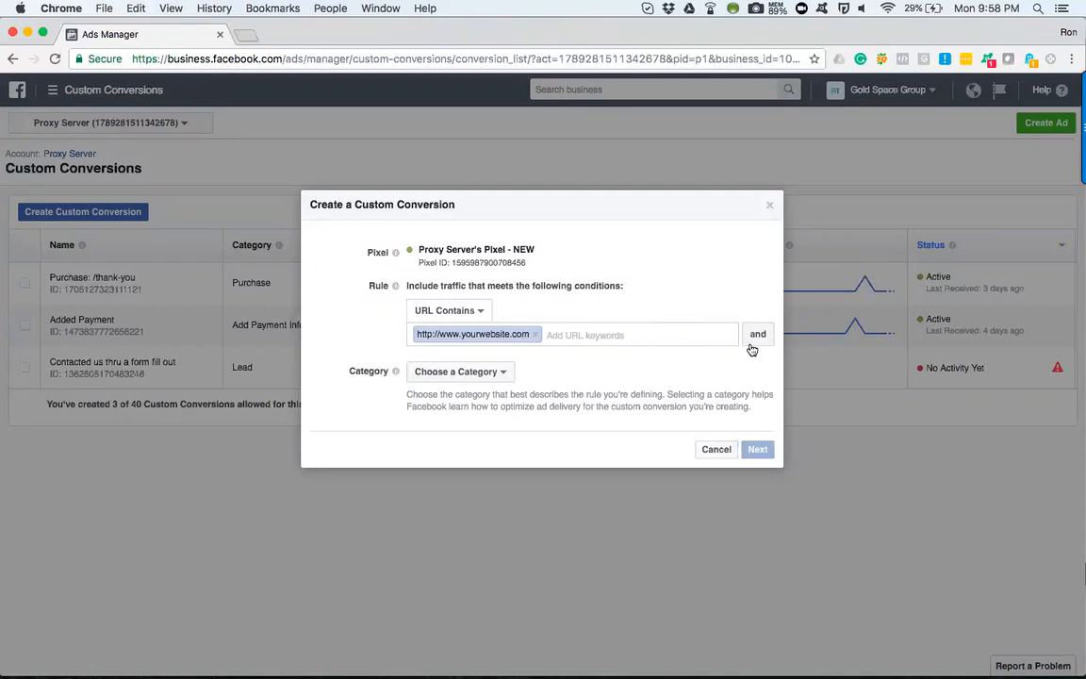
left_click(754, 334)
left_click(565, 366)
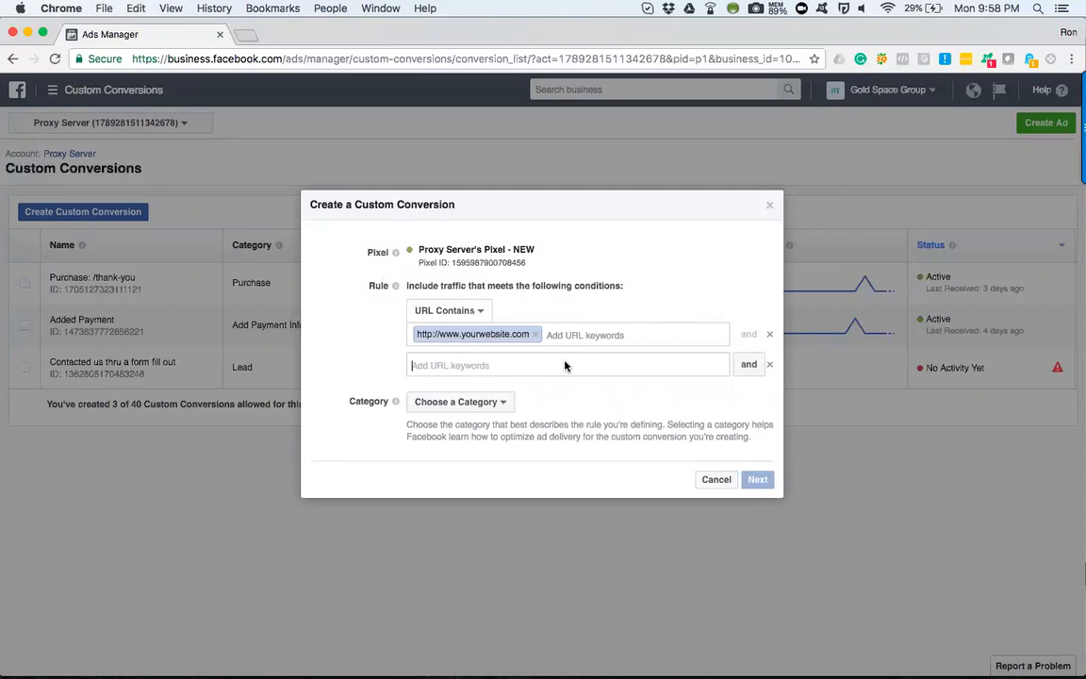
type("http://www.yourwebsite.com/thank-you")
key("BackSpace")
key("BackSpace")
key("BackSpace")
key("BackSpace")
key("BackSpace")
key("BackSpace")
key("BackSpace")
key("BackSpace")
key("BackSpace")
key("BackSpace")
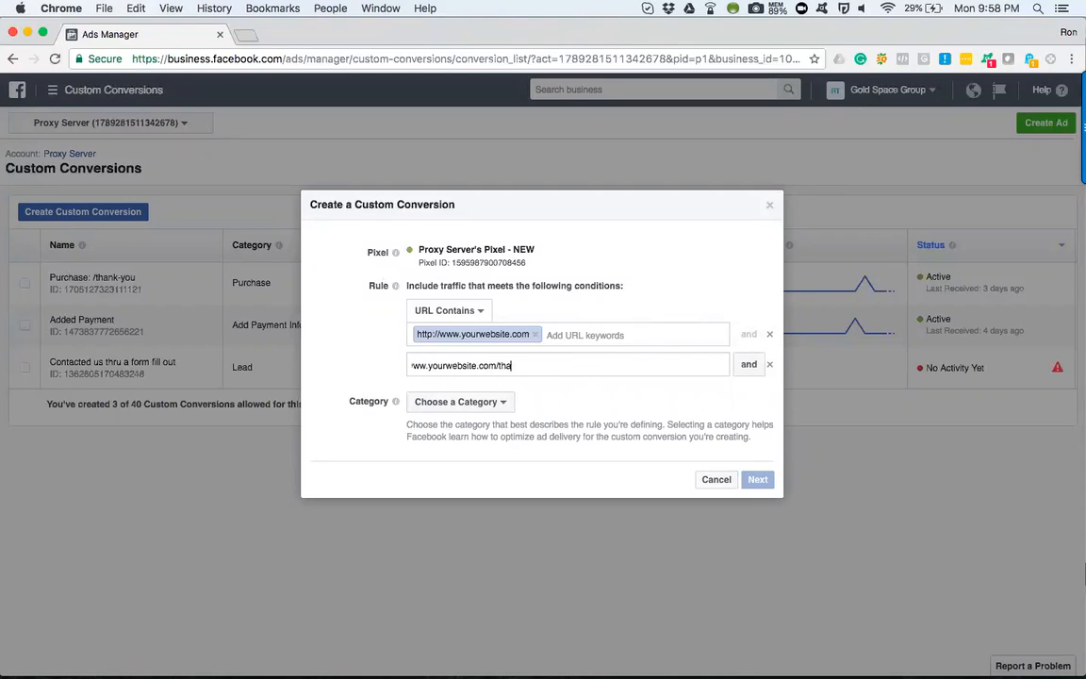
type("contact-us")
left_click(747, 365)
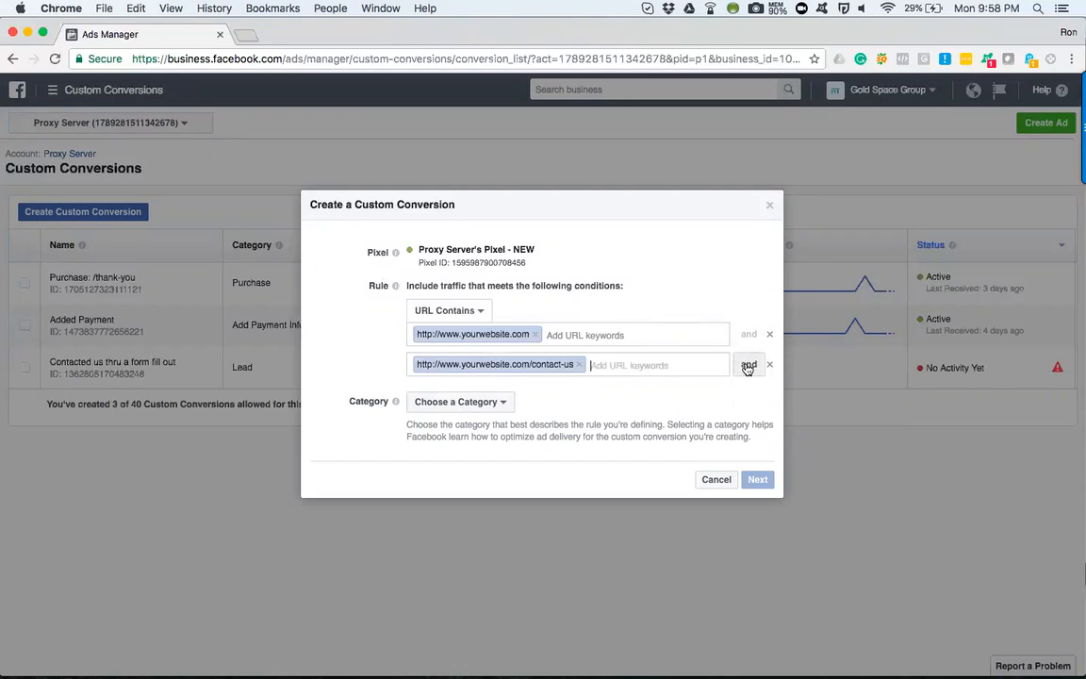
left_click(748, 365)
type("http://www.yourwebsite.com/thank-you")
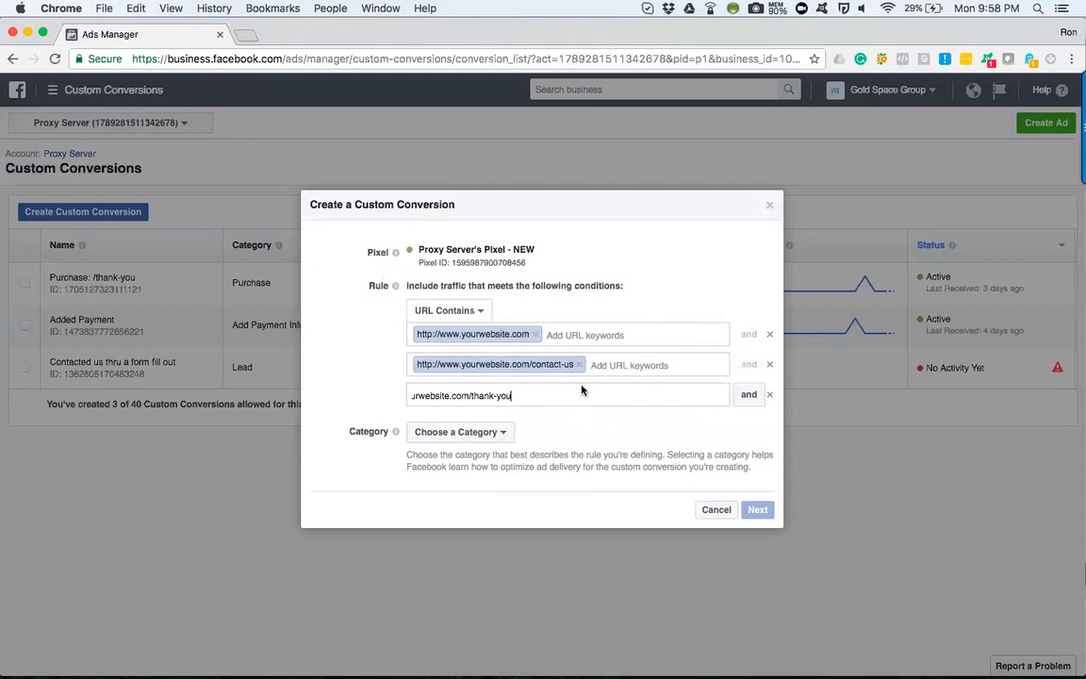
key("Return")
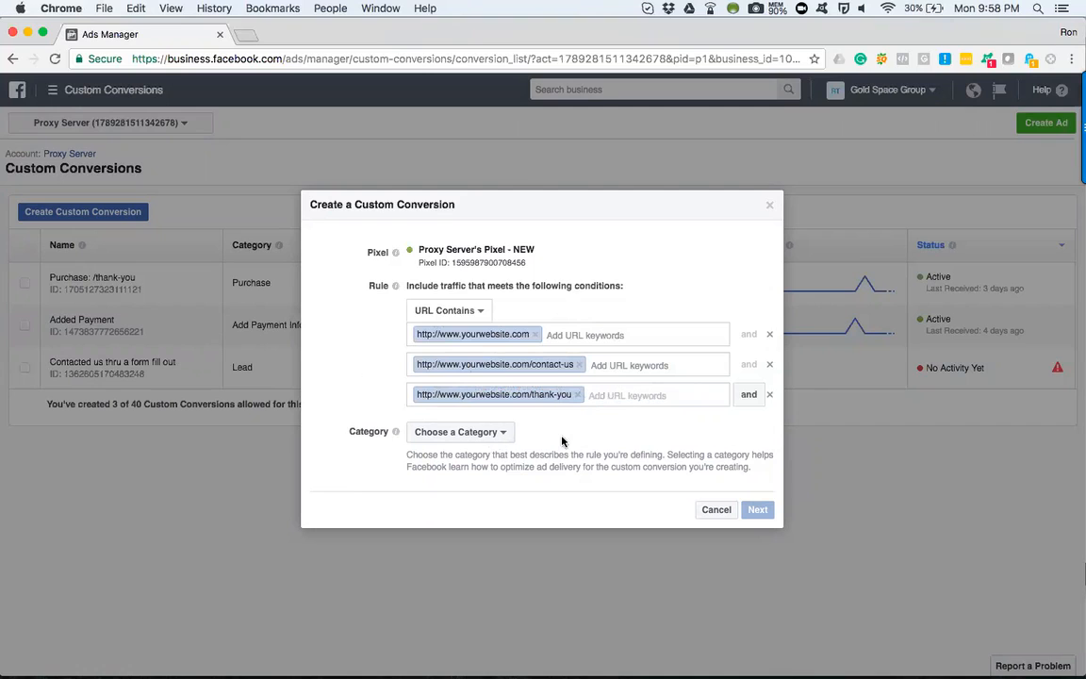
left_click(770, 394)
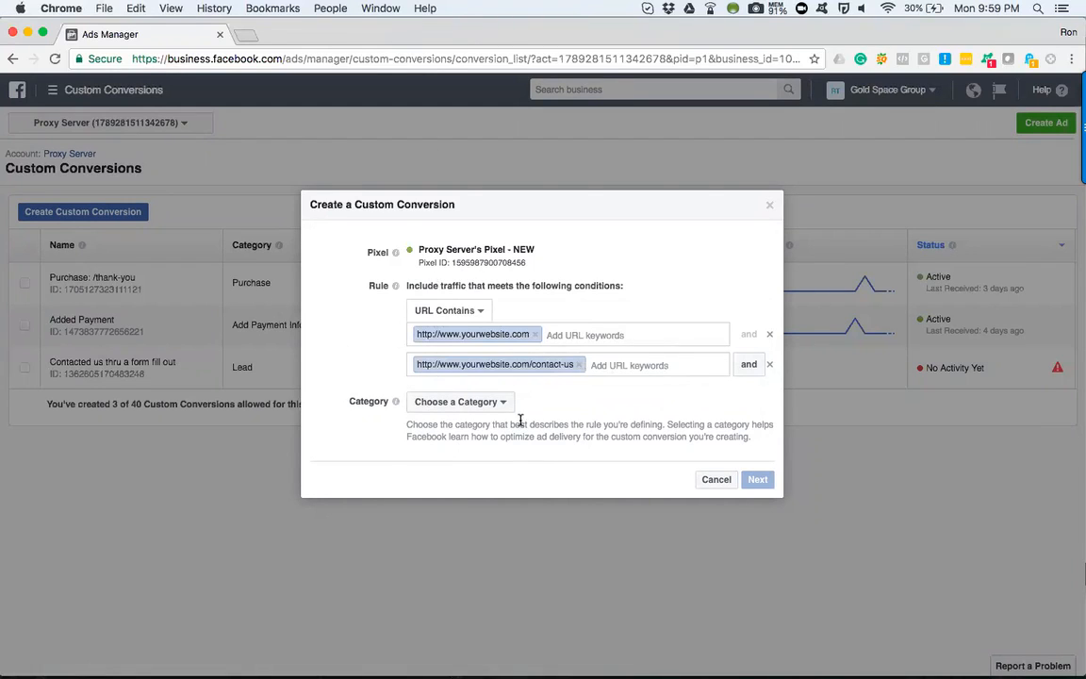
- Set the conversion's category to View Content and continue to the naming page
left_click(481, 403)
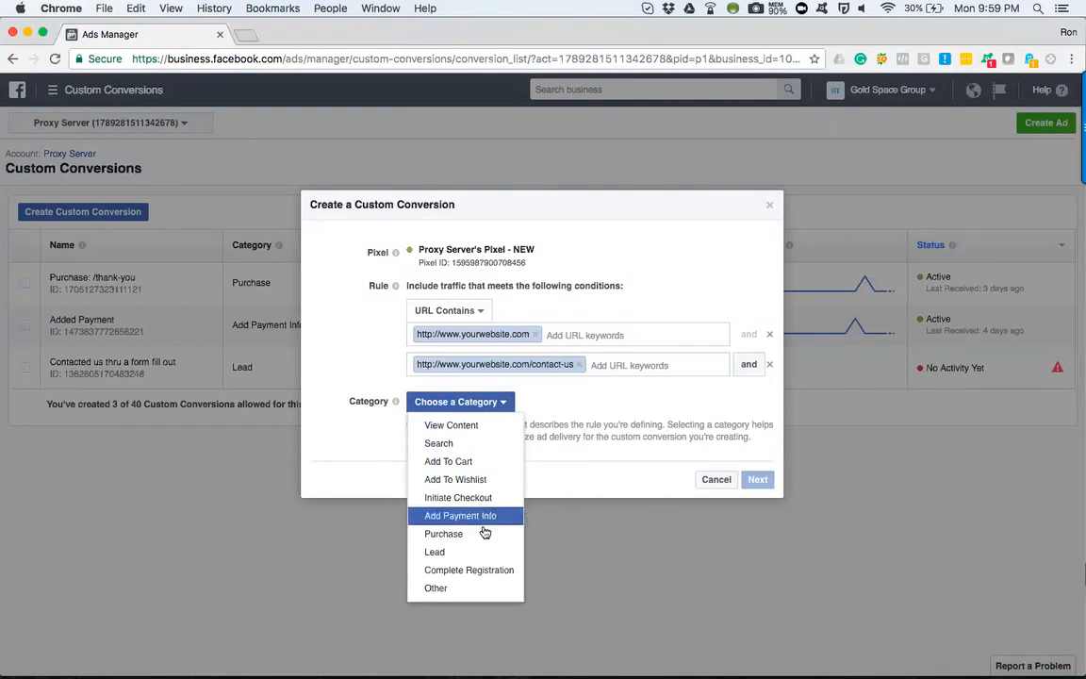
left_click(465, 570)
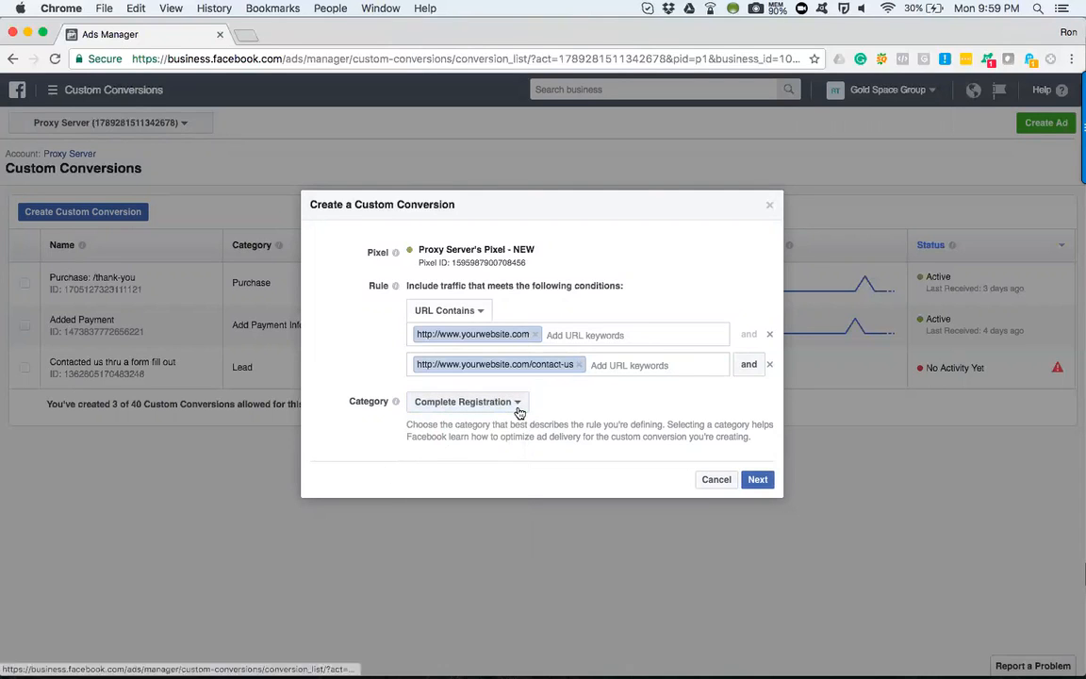
left_click(470, 403)
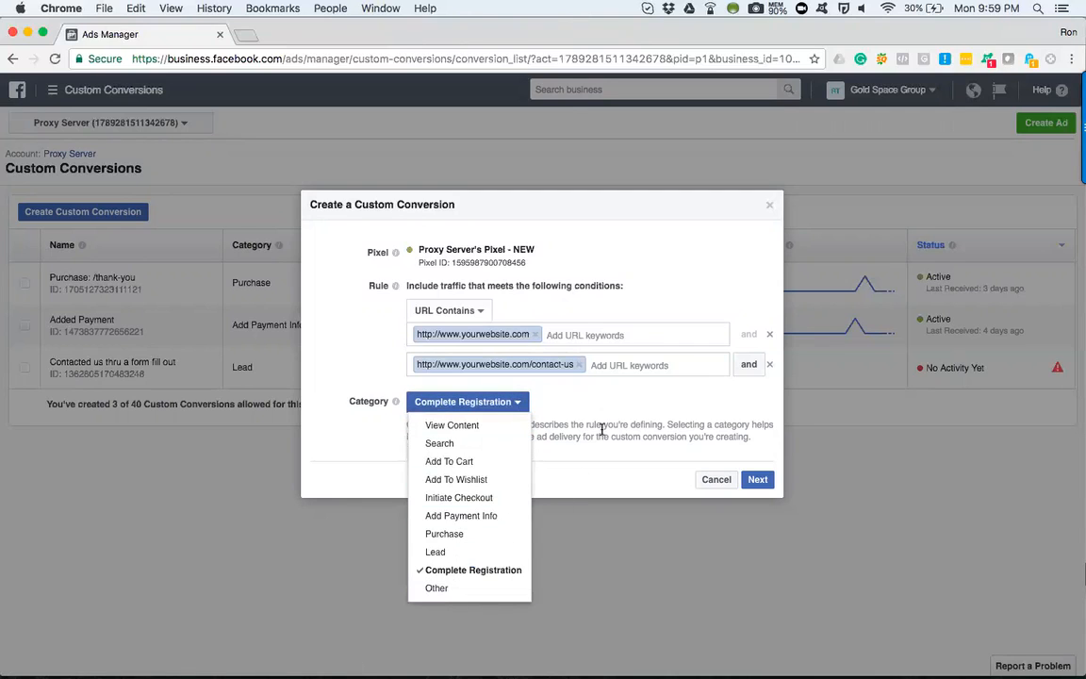
left_click(452, 425)
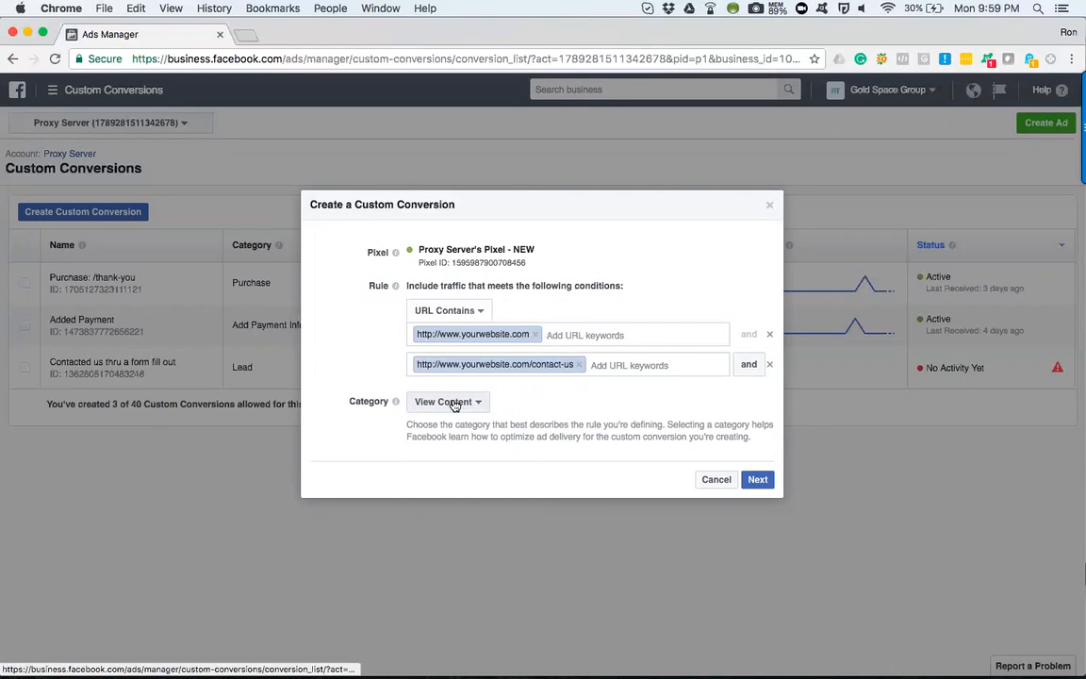
left_click(756, 479)
- Name the custom conversion "Contact Us Page View"
left_click(450, 287)
type("C")
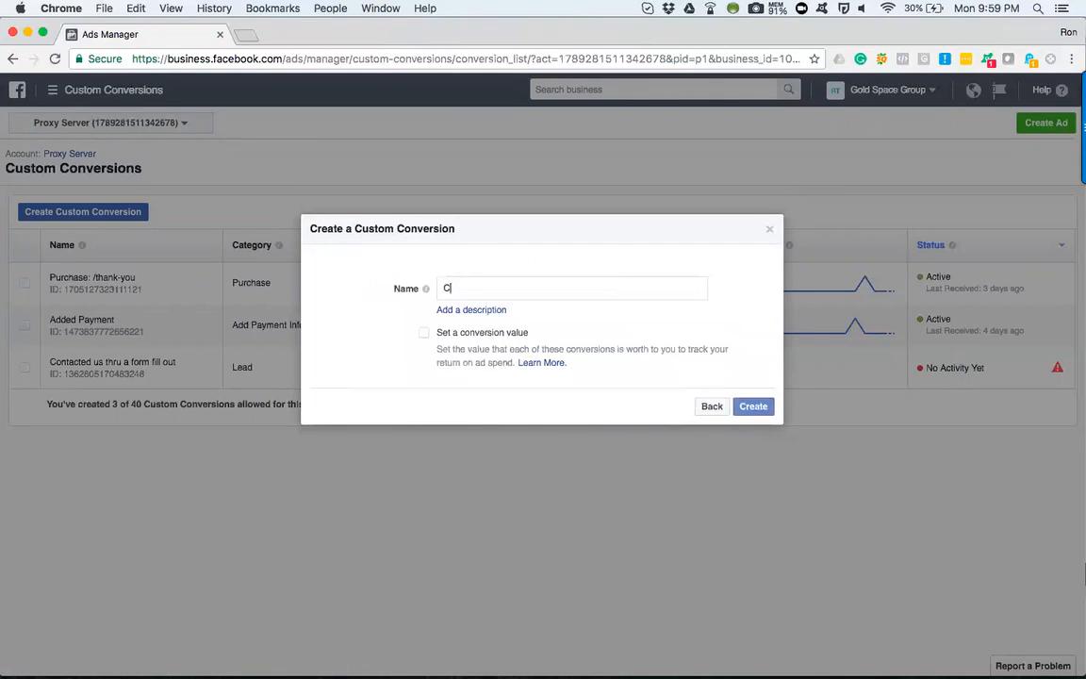
type("onaact ")
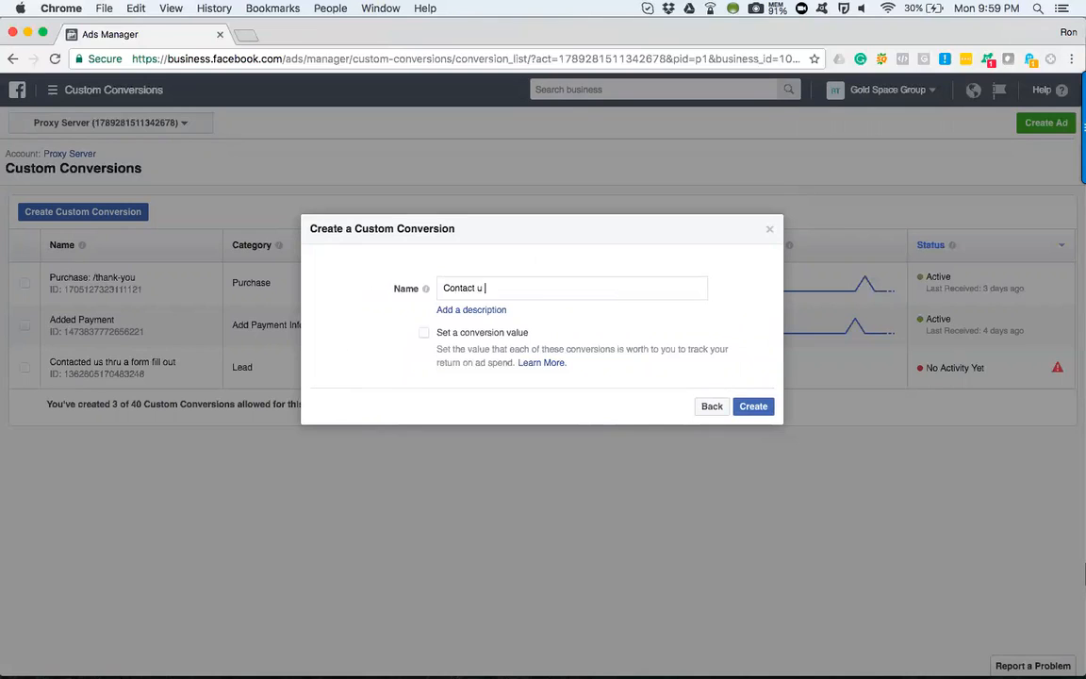
type("Us Page View")
- Add the description "Looked at the contact us page" and create the custom conversion
left_click(460, 310)
type("Loo")
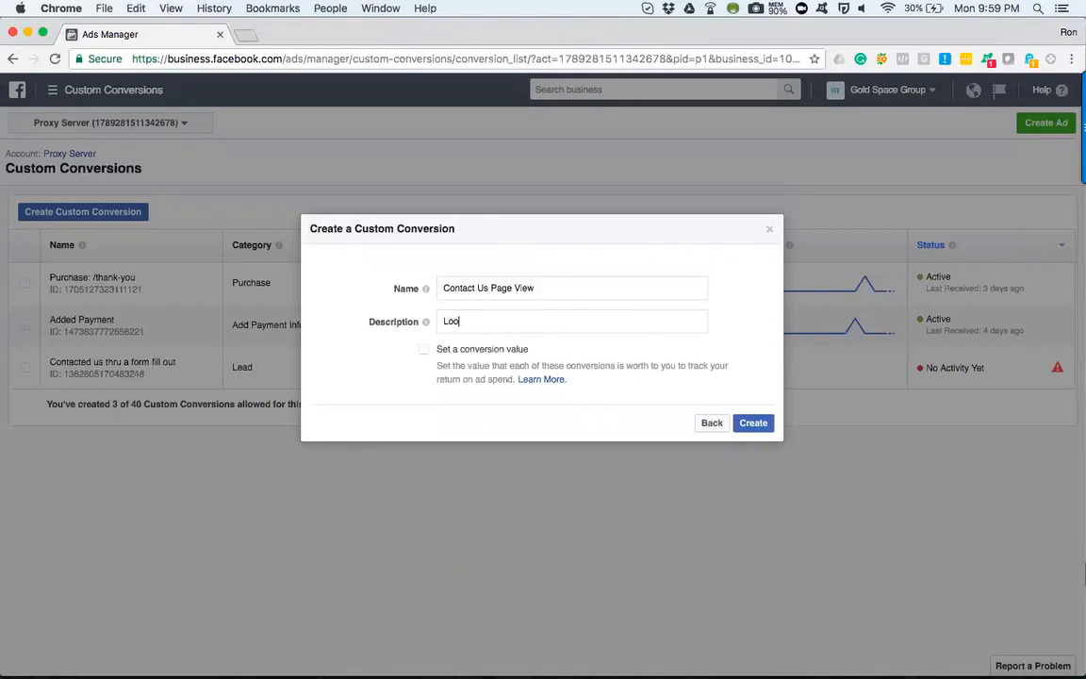
type("ked at the contact us page")
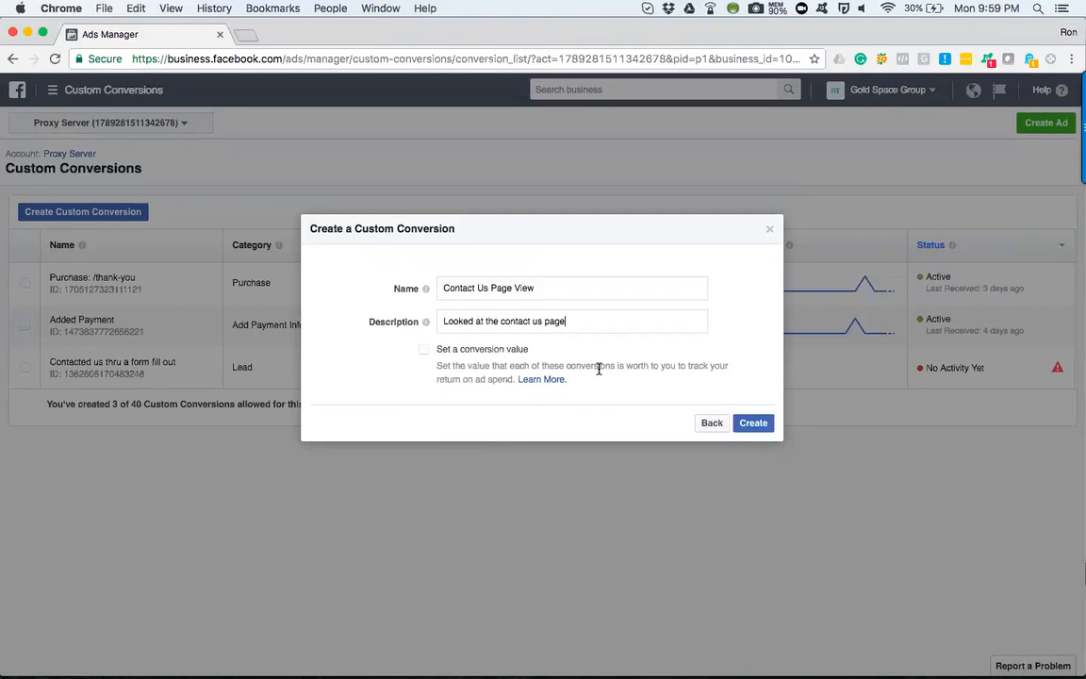
left_click(758, 429)
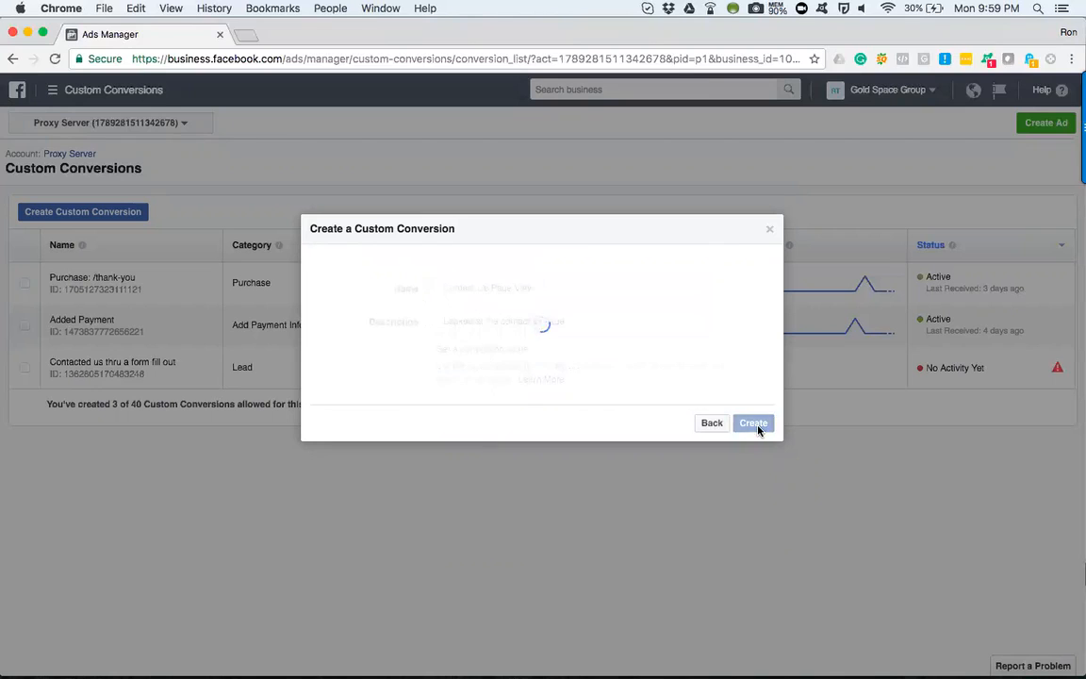
left_click(760, 383)
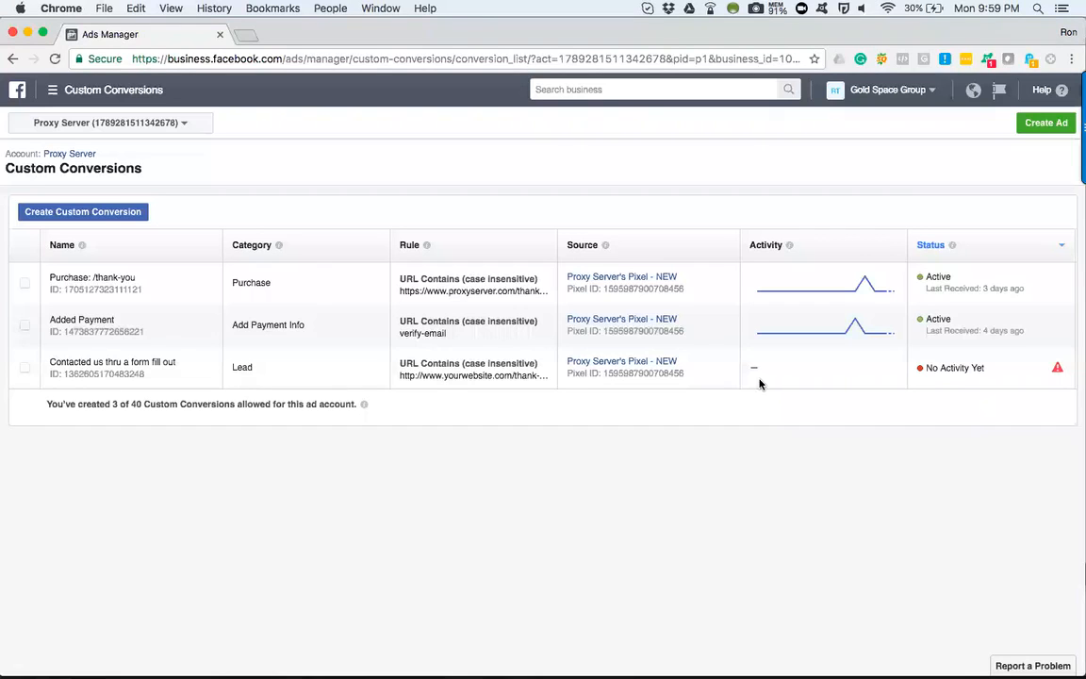
- Start another custom conversion with a URL Contains rule for proxyserver.com
left_click(90, 215)
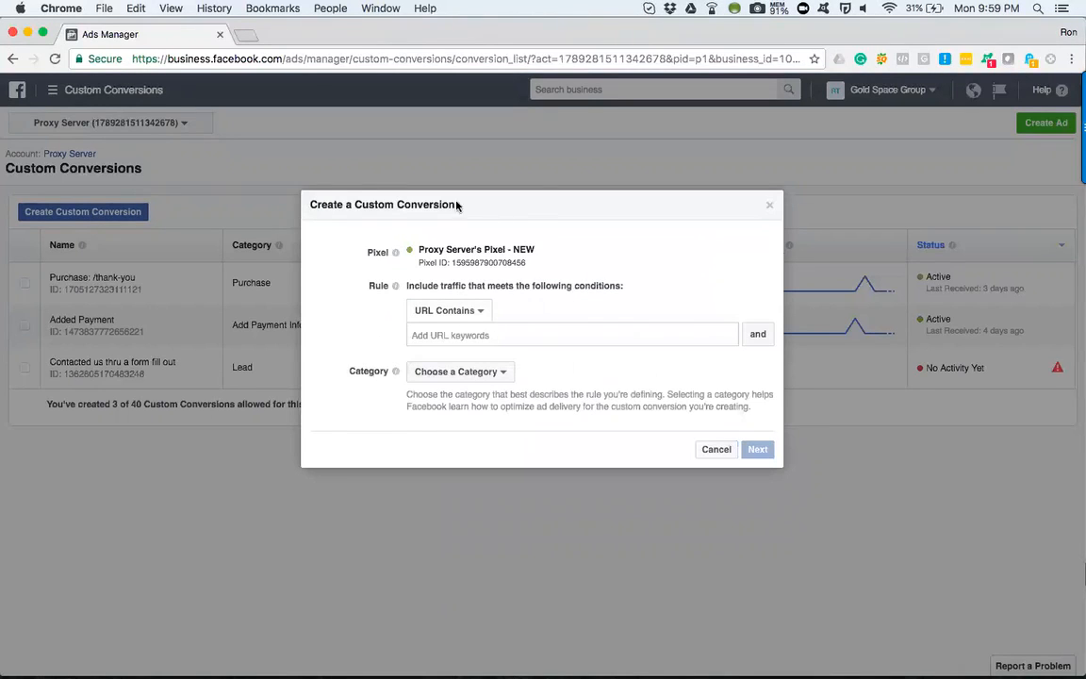
left_click(442, 333)
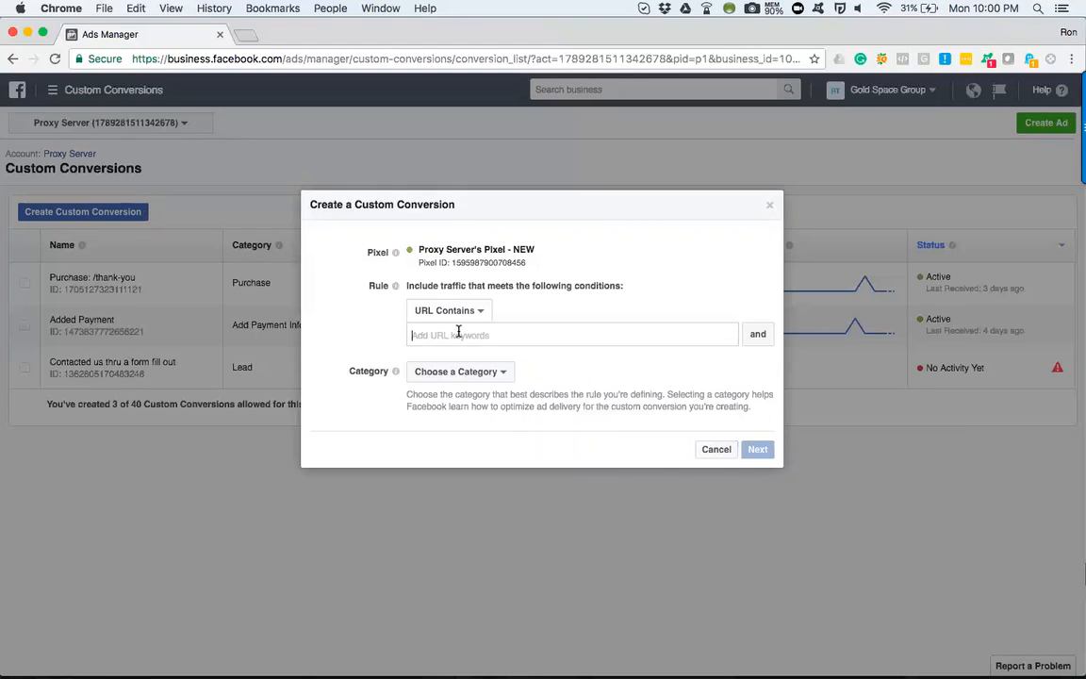
type("proxyserver.com")
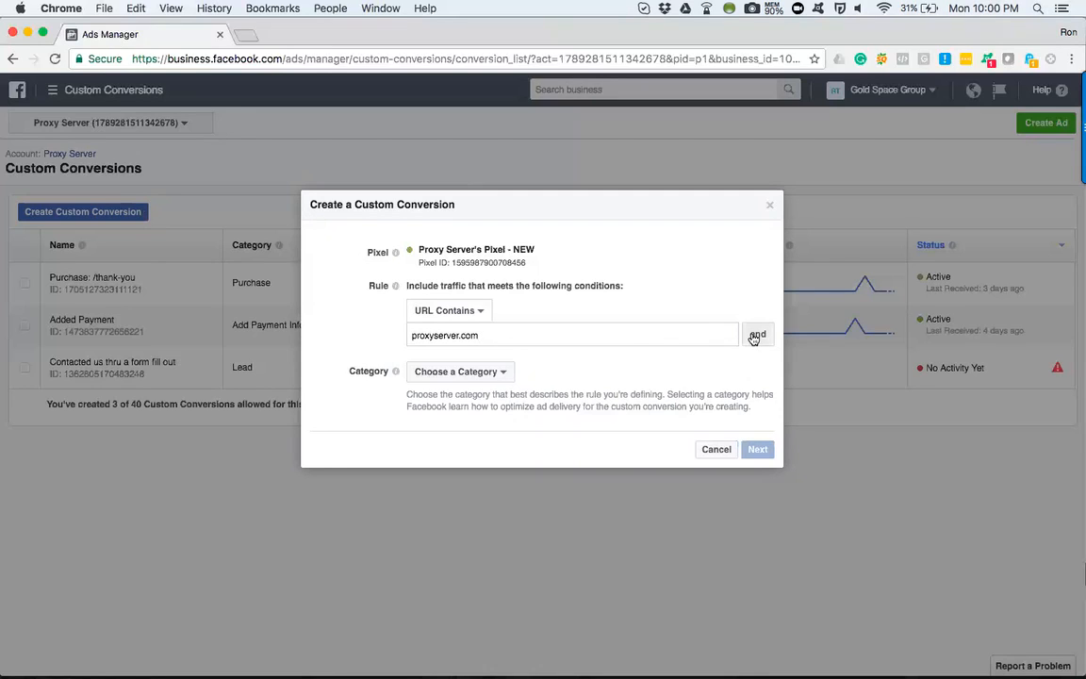
key("Return")
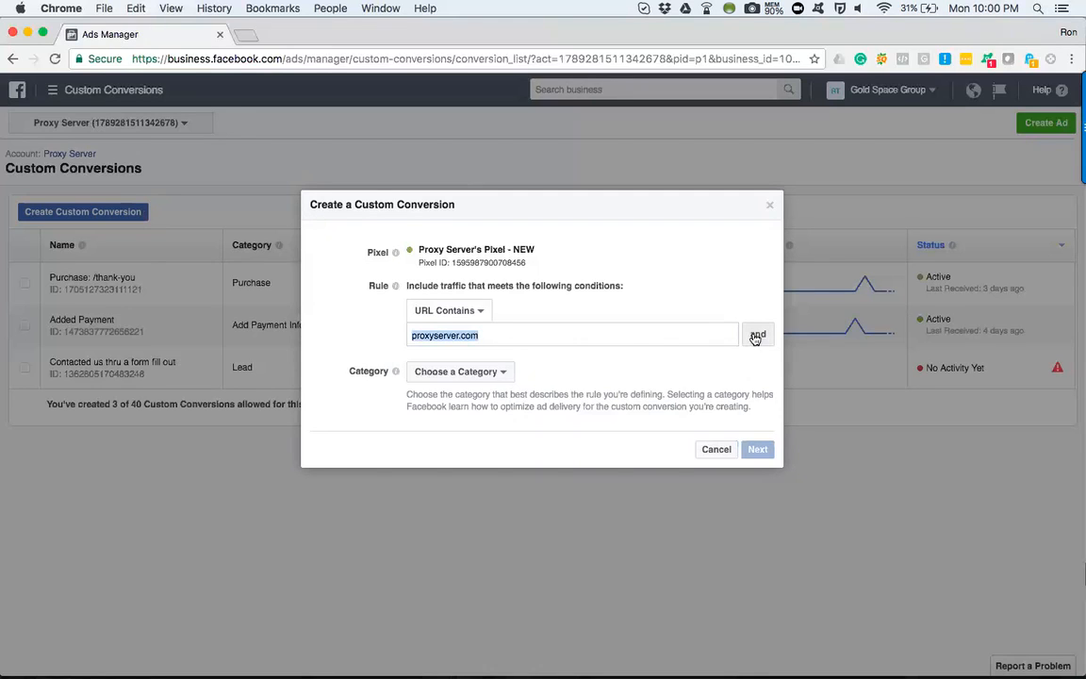
- Add a second URL condition for proxyserver.com/contact-us to the rule
left_click(760, 333)
type("proxyserver.com")
type("/conta")
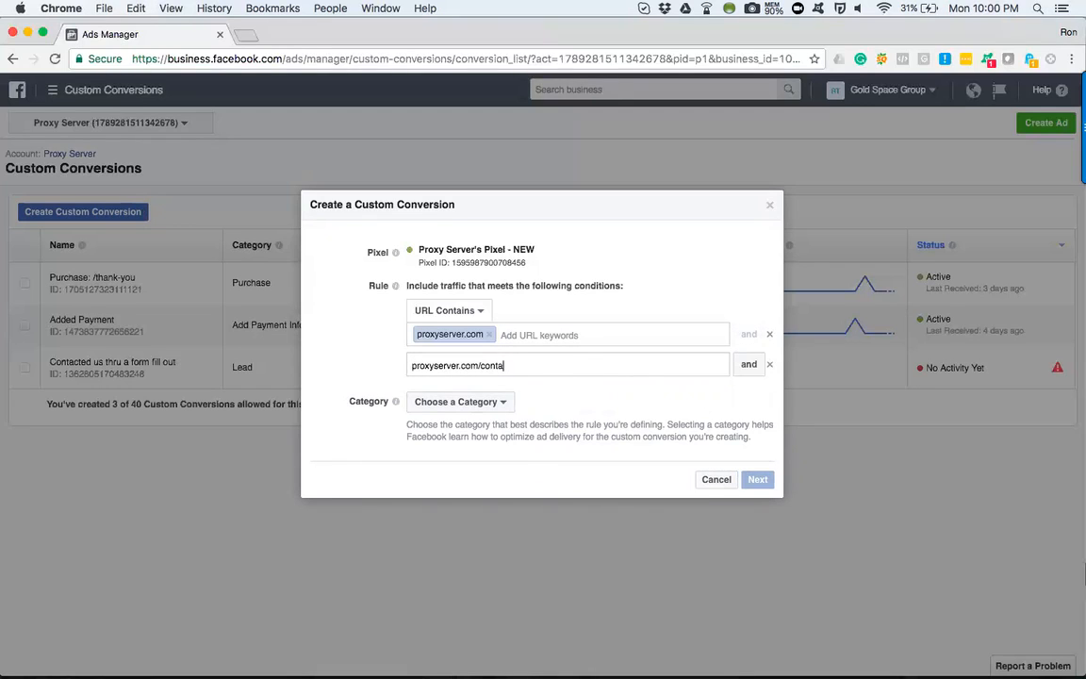
type("ct-us")
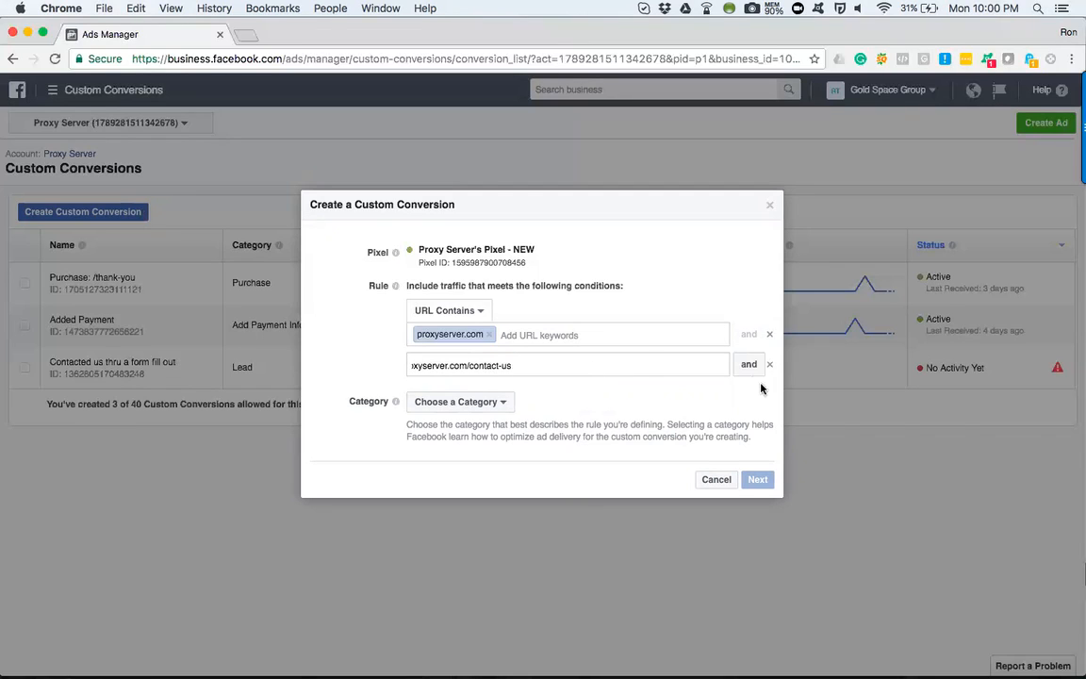
key("Return")
- Add a third URL condition for proxyserver.com/thank-you to the rule
left_click(749, 364)
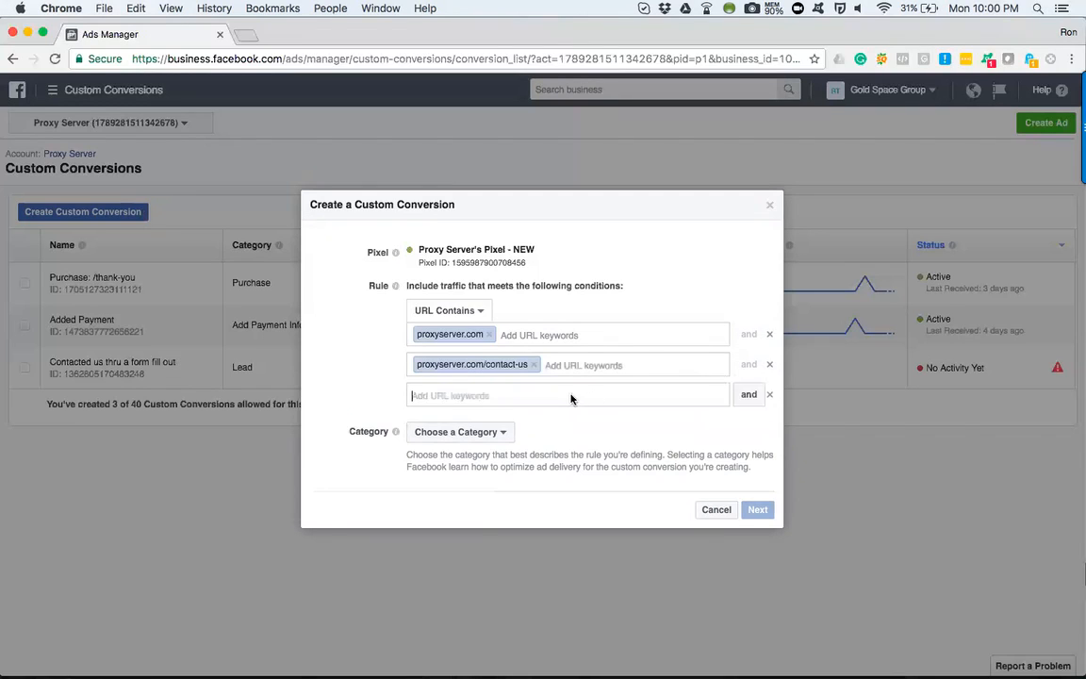
type("proxyserver.com")
type("/thank-you")
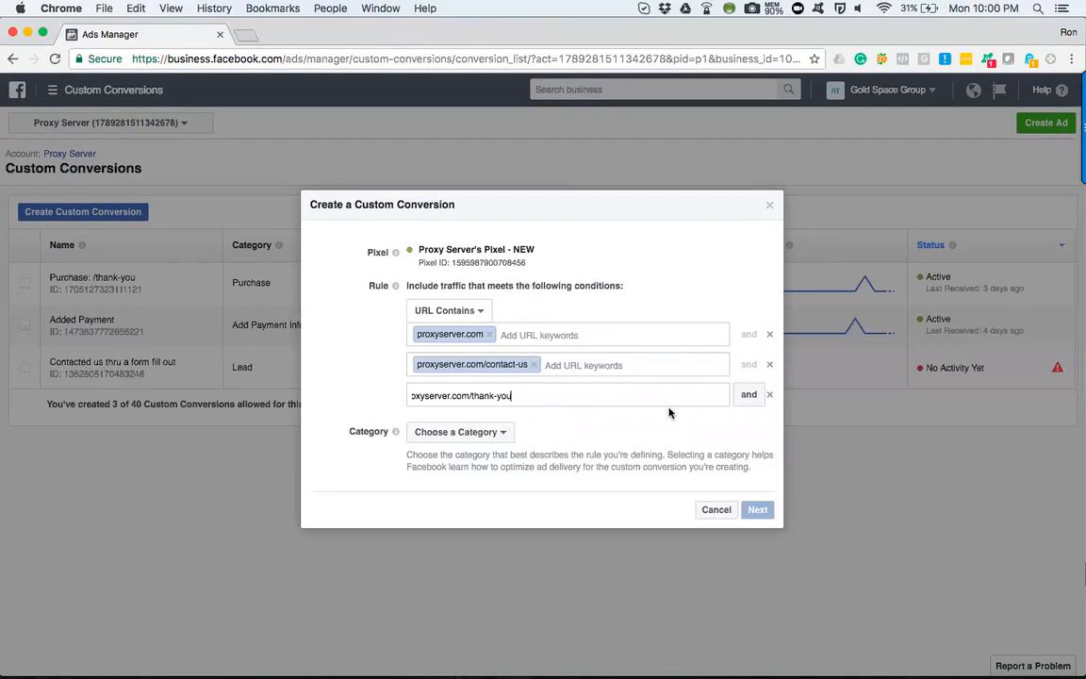
key("Return")
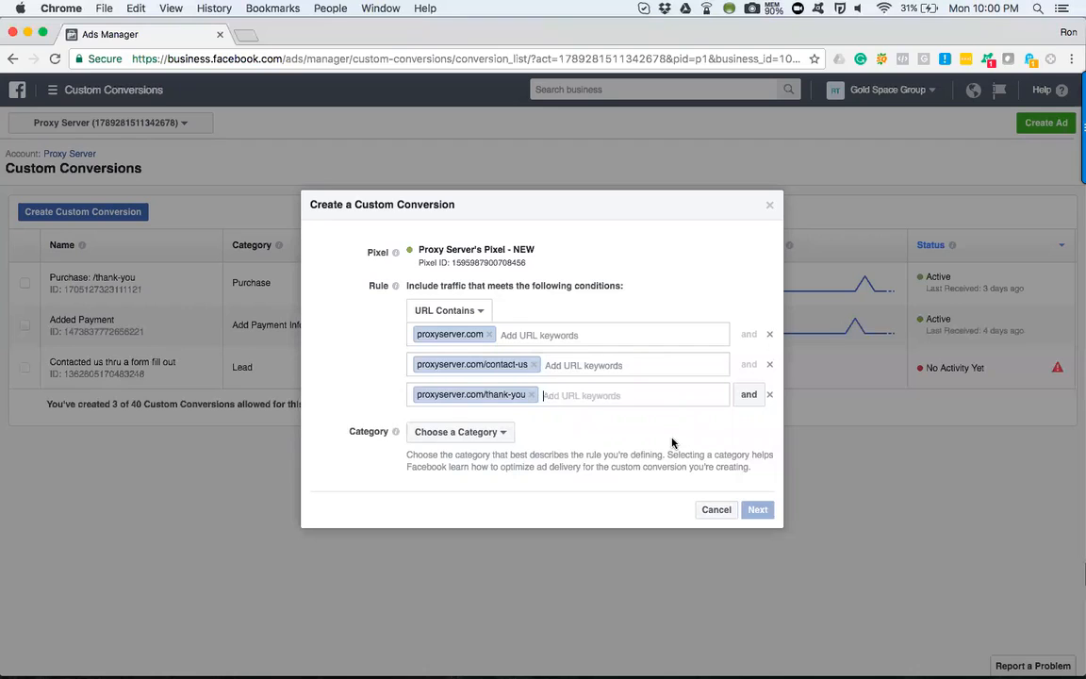
- Try adding five empty URL conditions below the thank-you condition and remove them all again
left_click(750, 395)
left_click(750, 432)
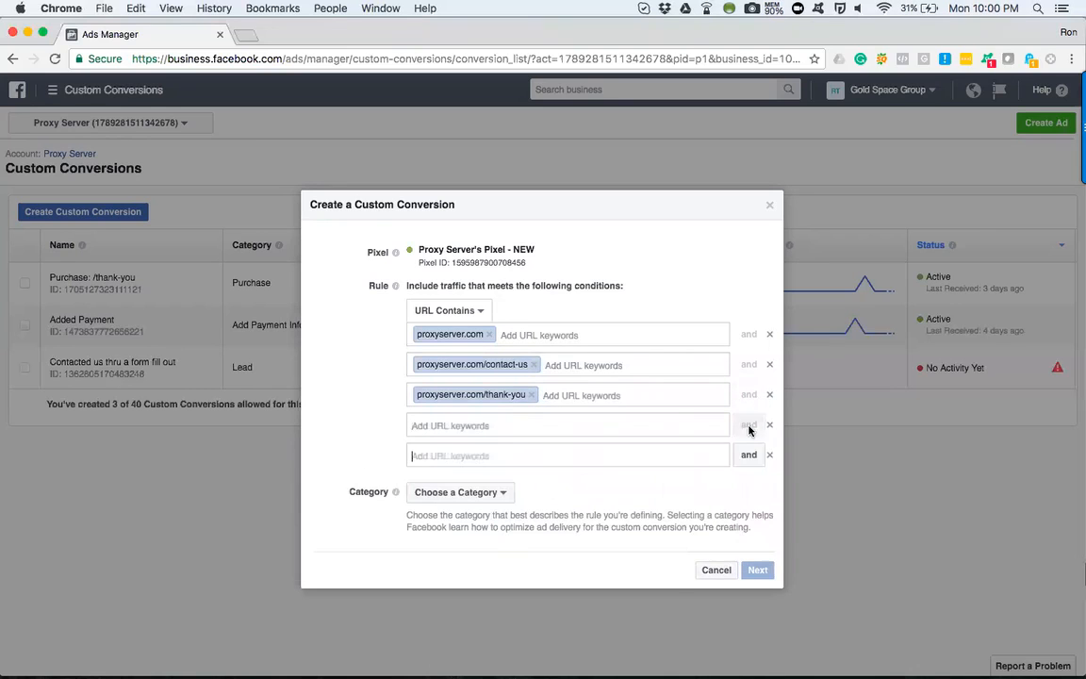
left_click(754, 458)
left_click(754, 487)
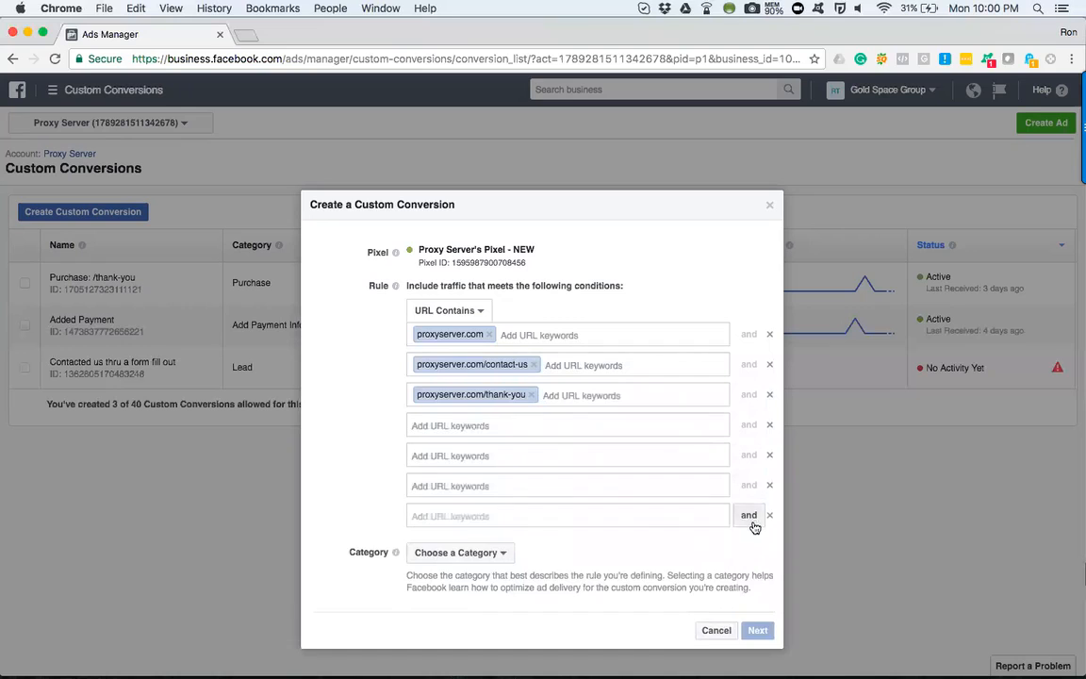
left_click(753, 519)
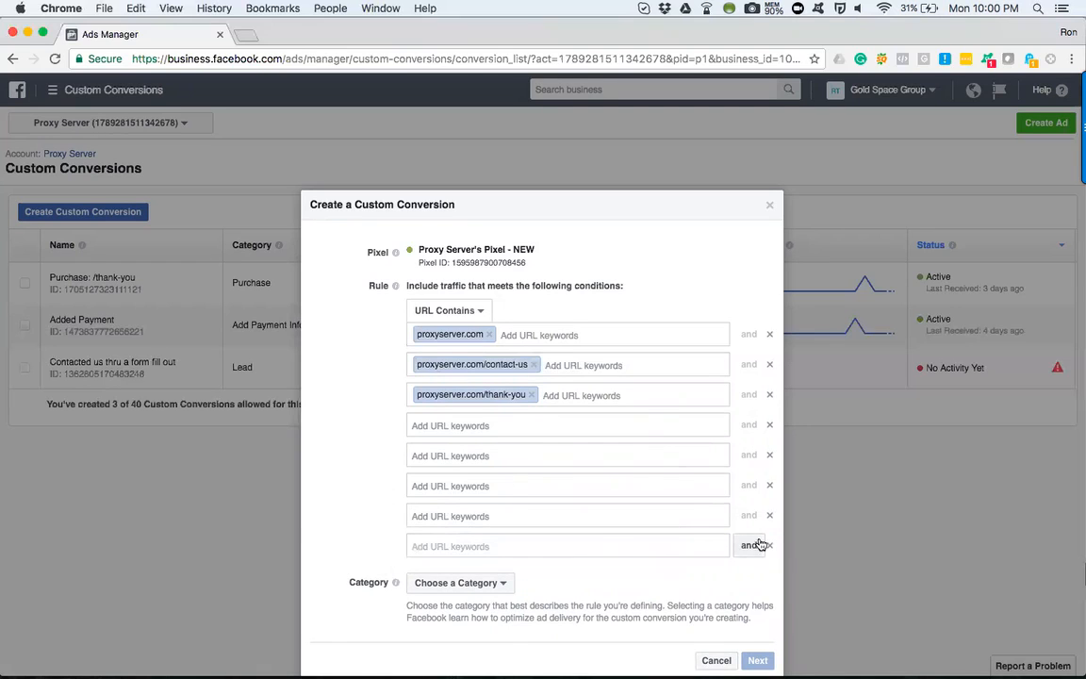
left_click(769, 424)
left_click(769, 425)
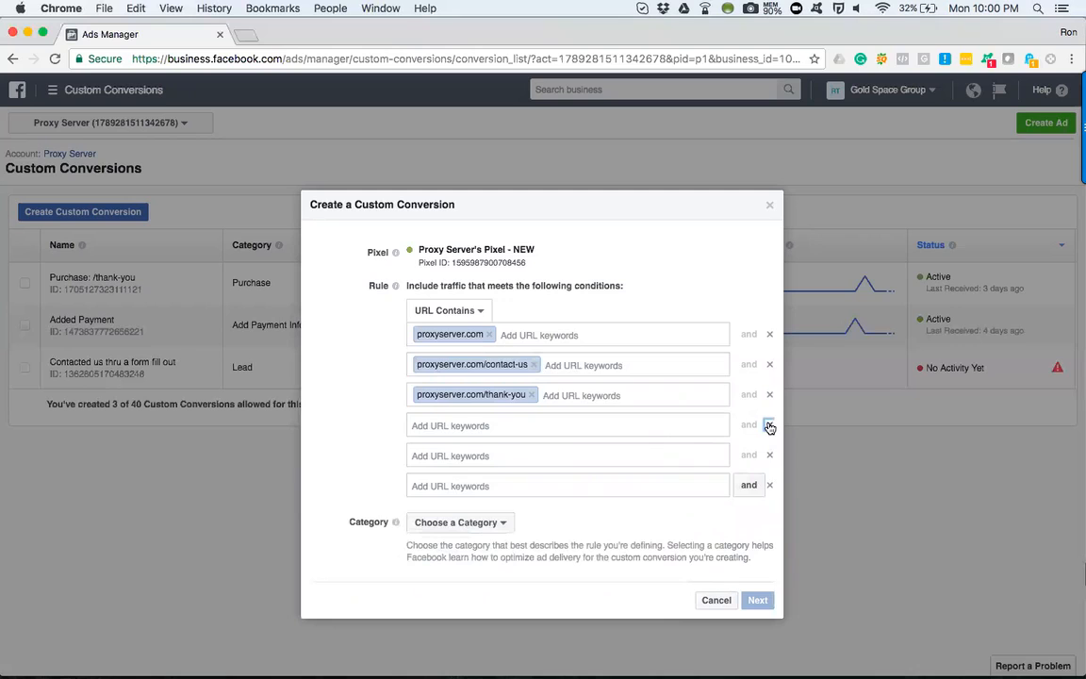
left_click(769, 425)
left_click(769, 425)
left_click(769, 426)
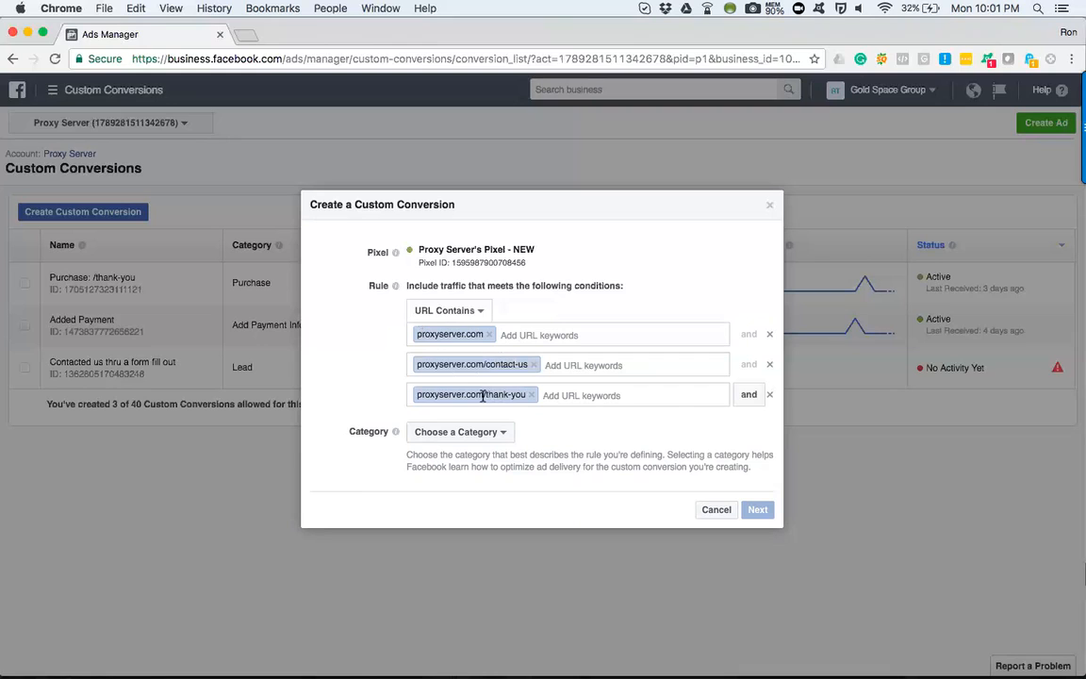
- Set the category of the three-condition proxyserver.com conversion to Lead
left_click(513, 439)
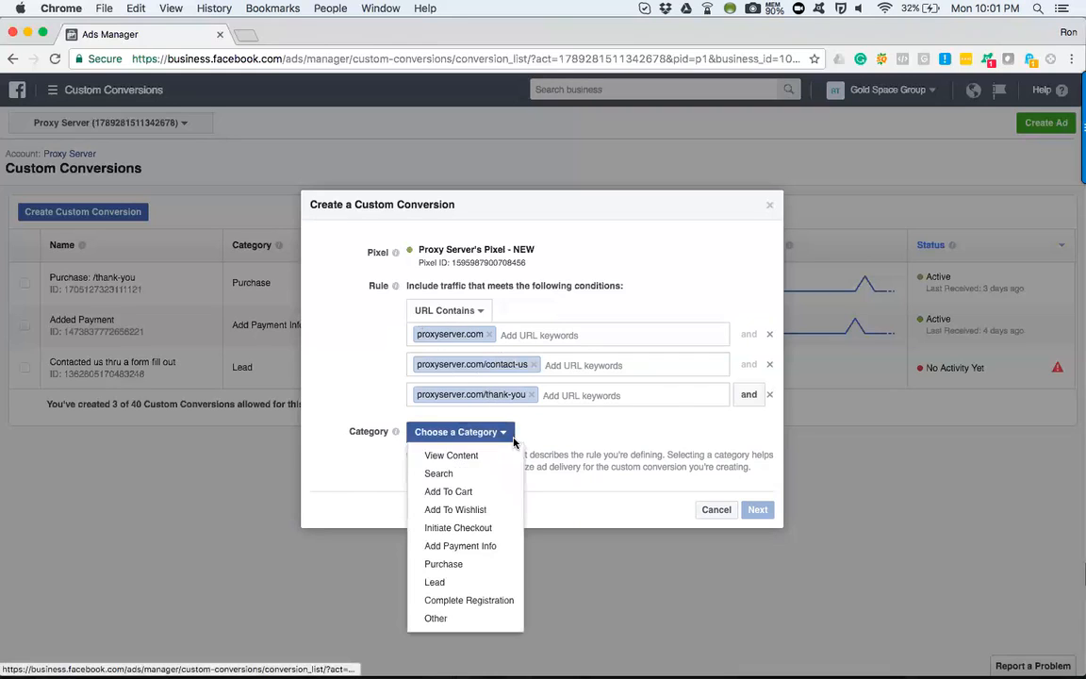
left_click(487, 585)
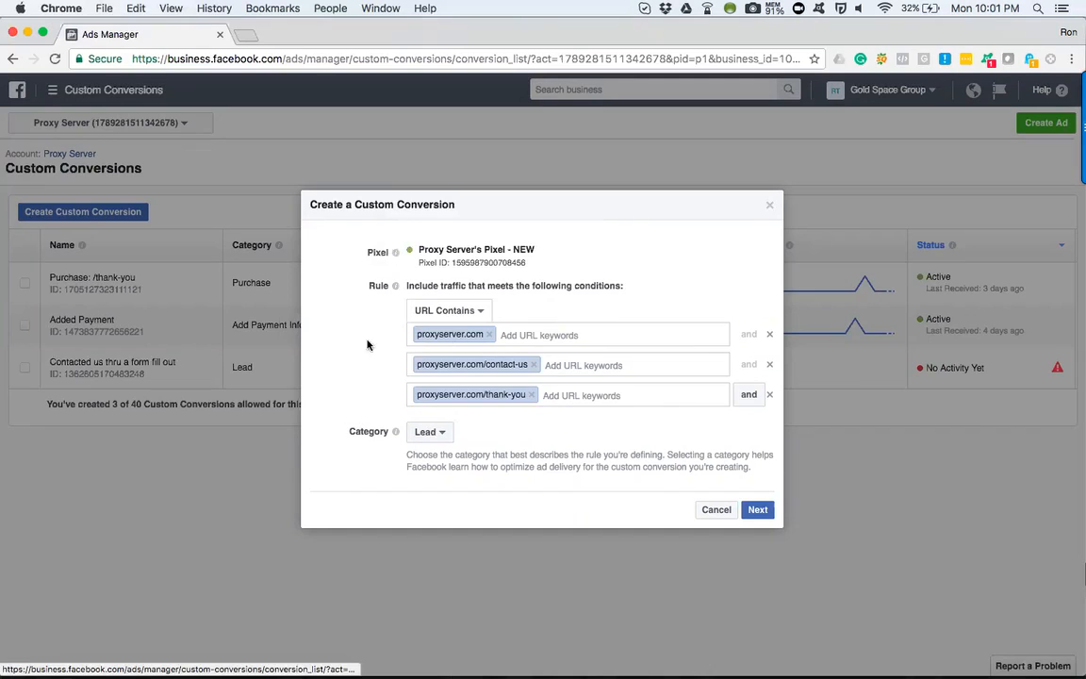
- Name the three-condition conversion "Filled Out Contact Us Form", create it and refresh the custom conversions list
left_click(756, 510)
left_click(500, 287)
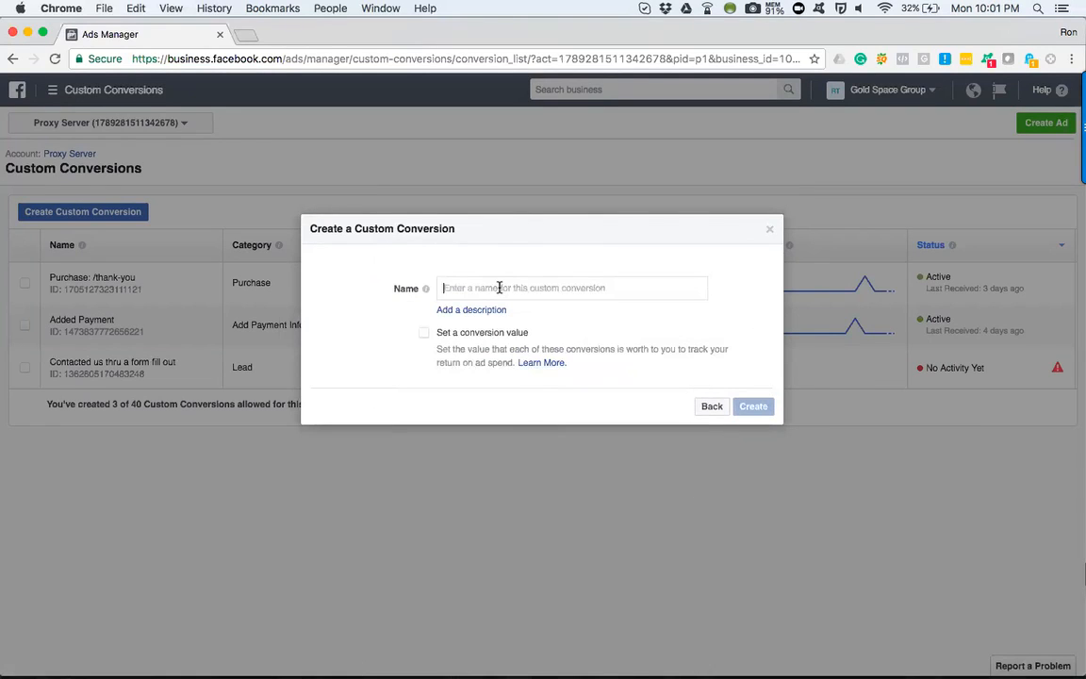
type("Filled OUt")
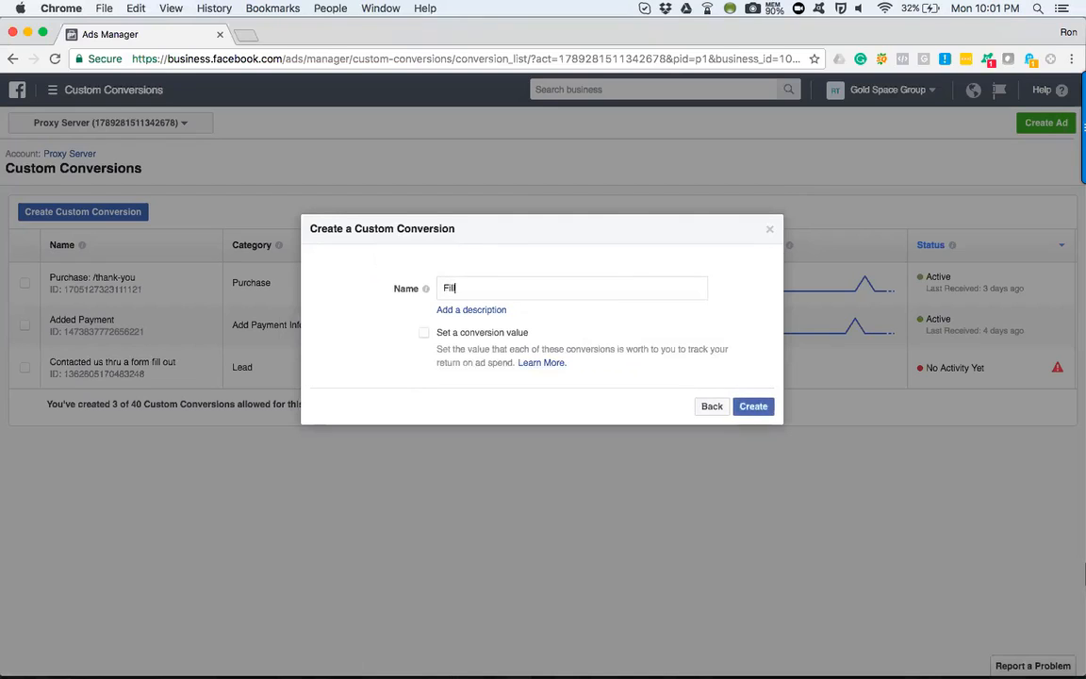
key("BackSpace")
key("BackSpace")
type("ut Contact Us Form")
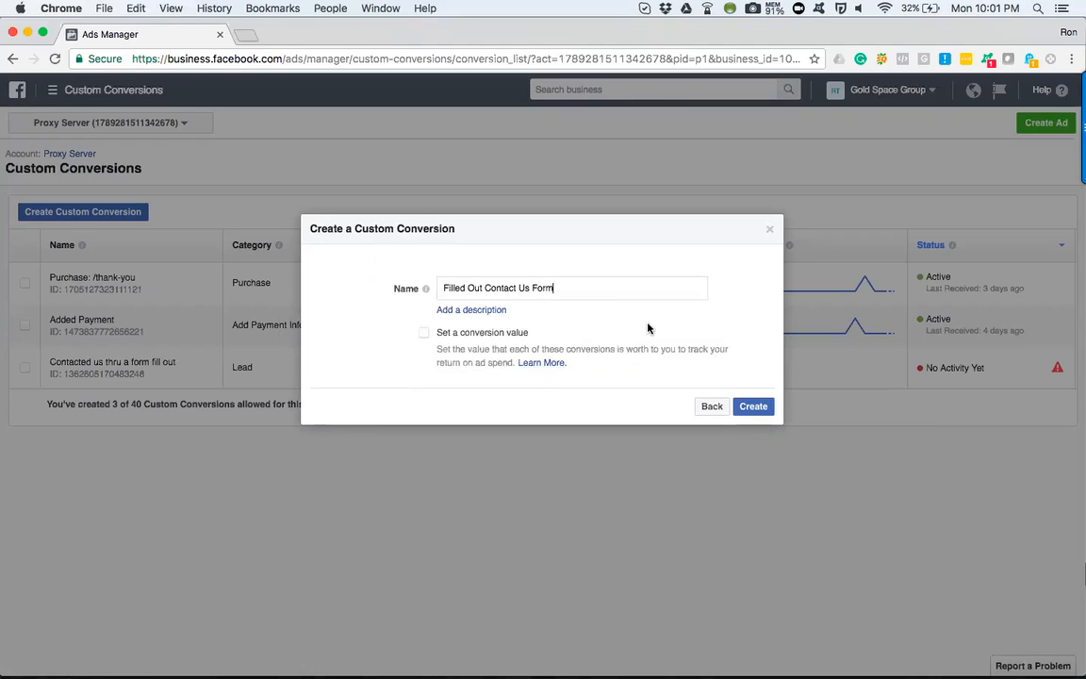
left_click(753, 406)
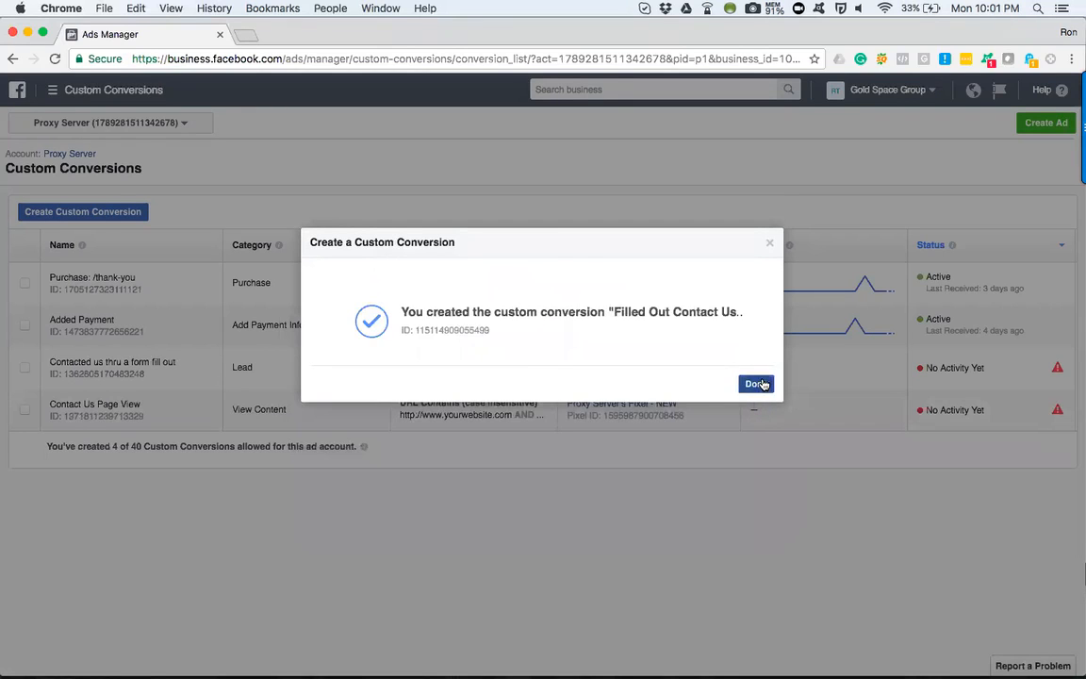
left_click(759, 384)
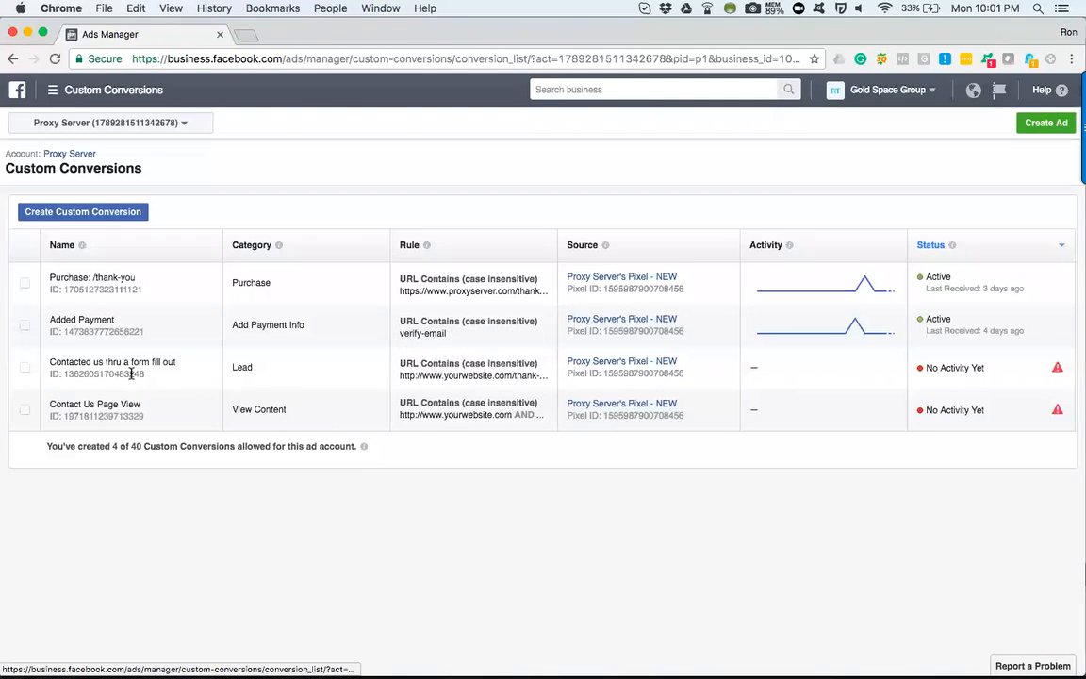
left_click(55, 61)
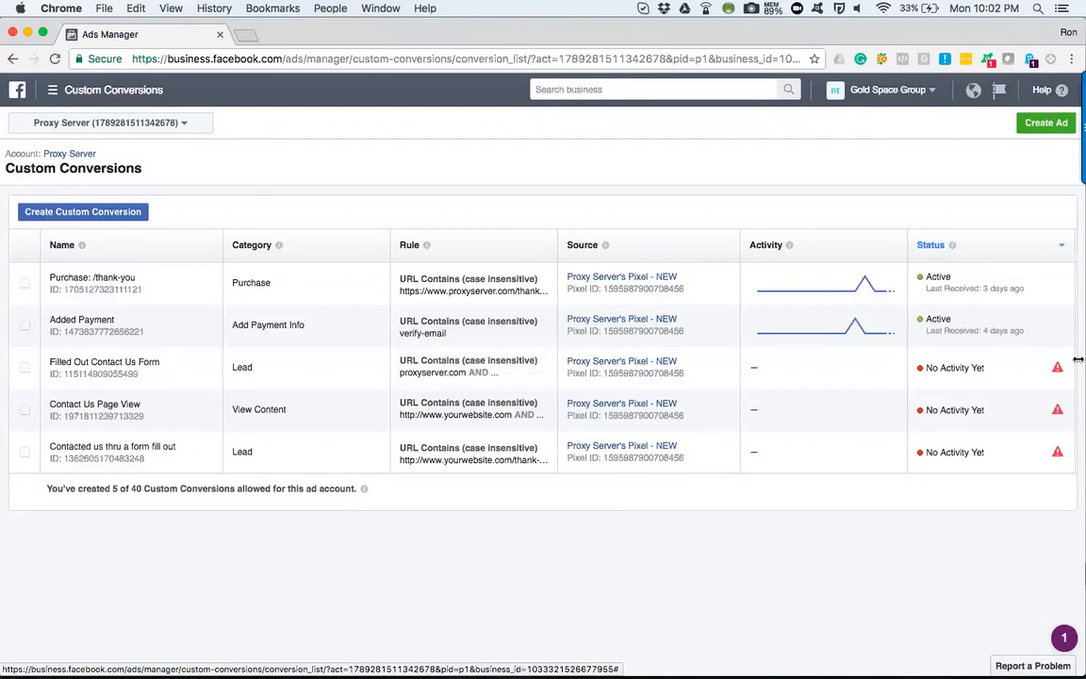
mouse_move(1060, 372)
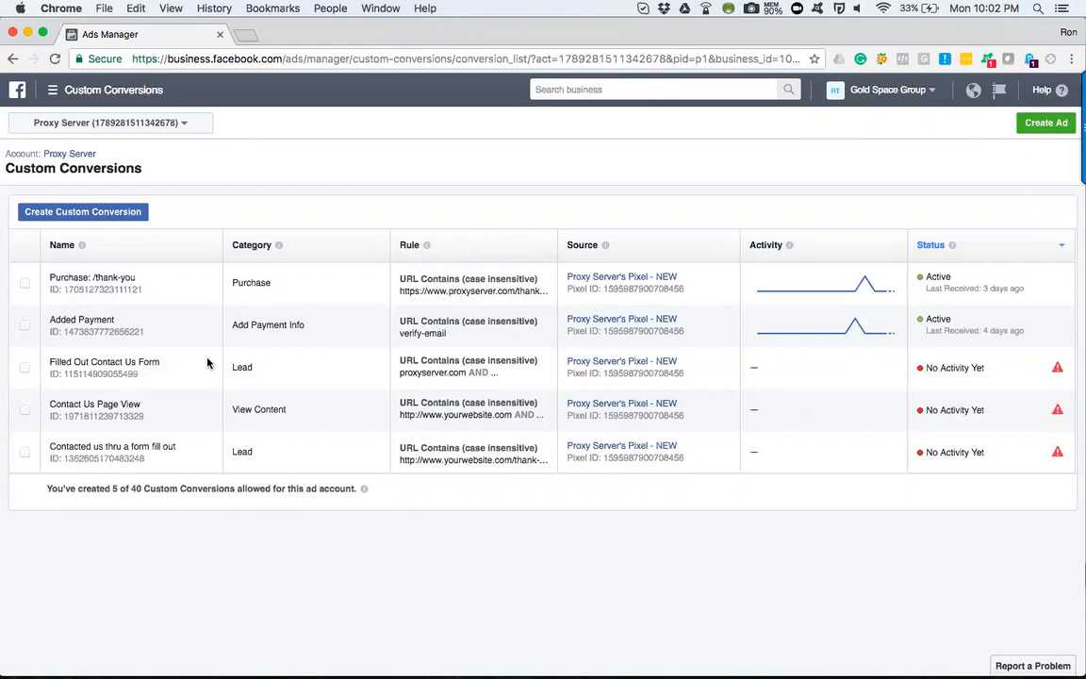
- Start a new custom conversion with the URL condition yourwebsite.com/mortgage-loans
left_click(114, 213)
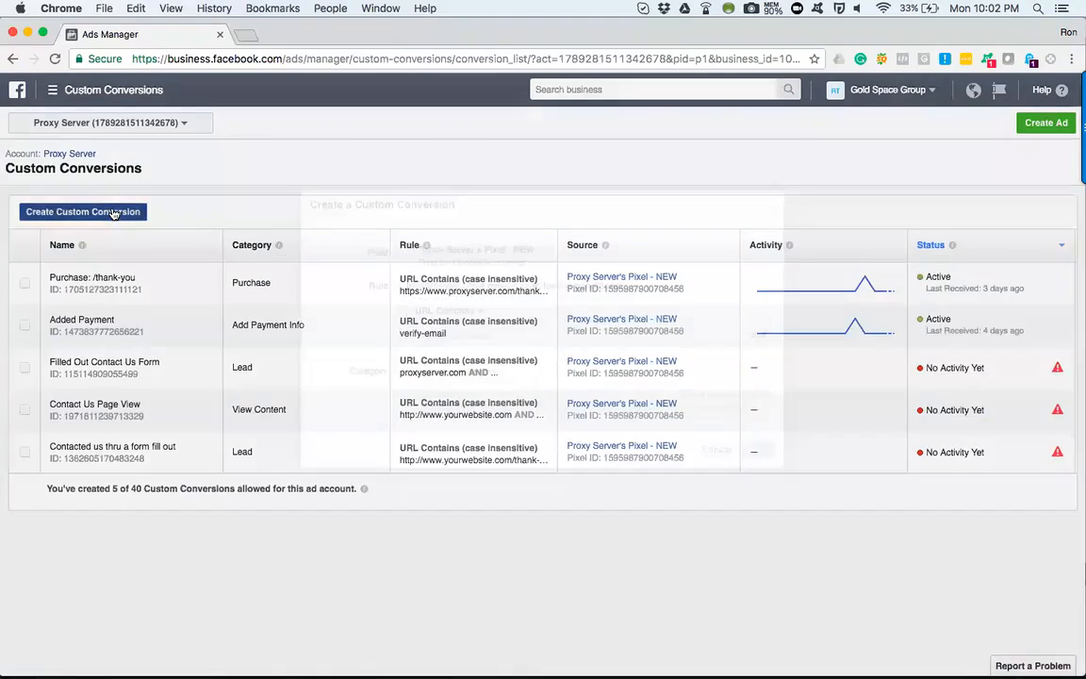
left_click(447, 335)
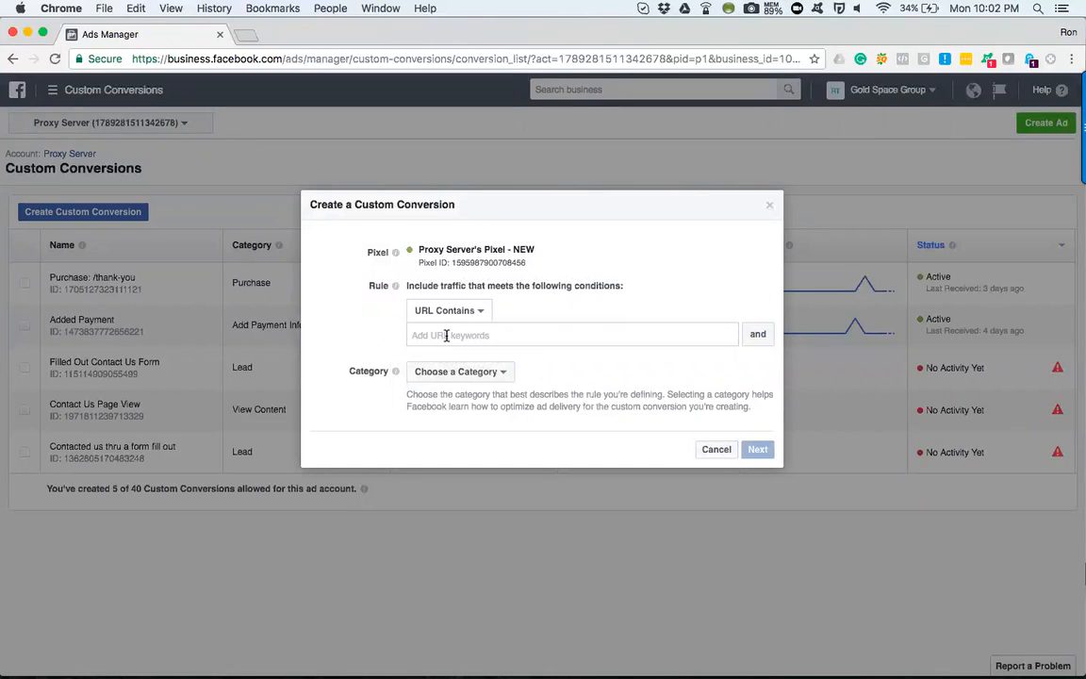
type("youer")
key("BackSpace")
key("BackSpace")
key("BackSpace")
type("urwebsite.com")
type("/mortgag")
type("e-loans")
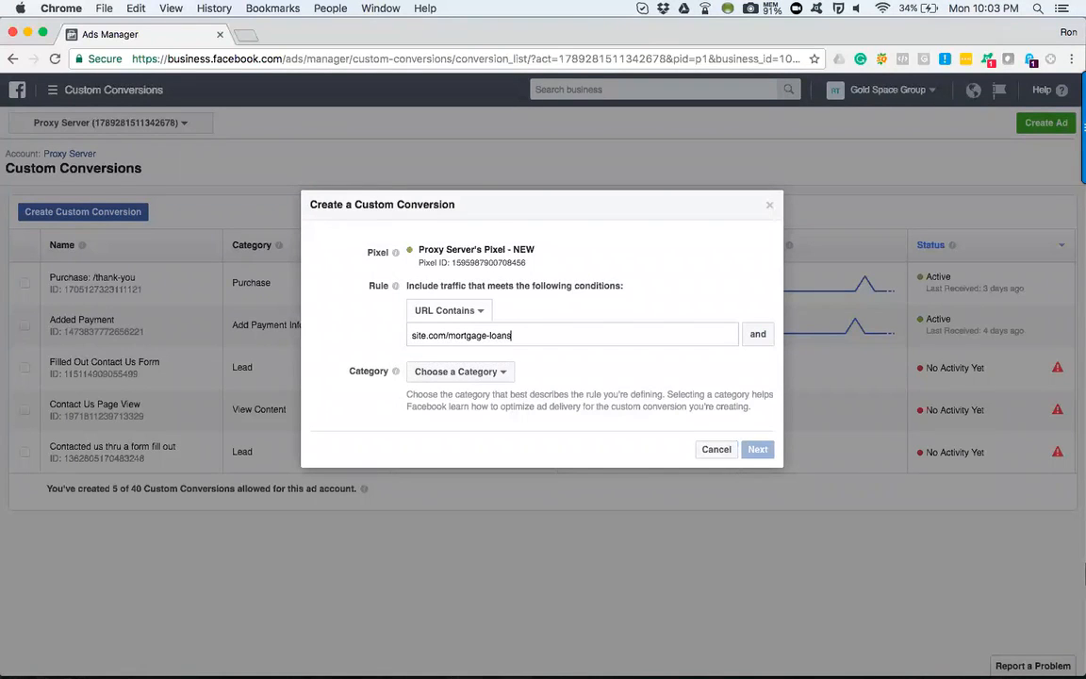
key("super+a")
key("super+c")
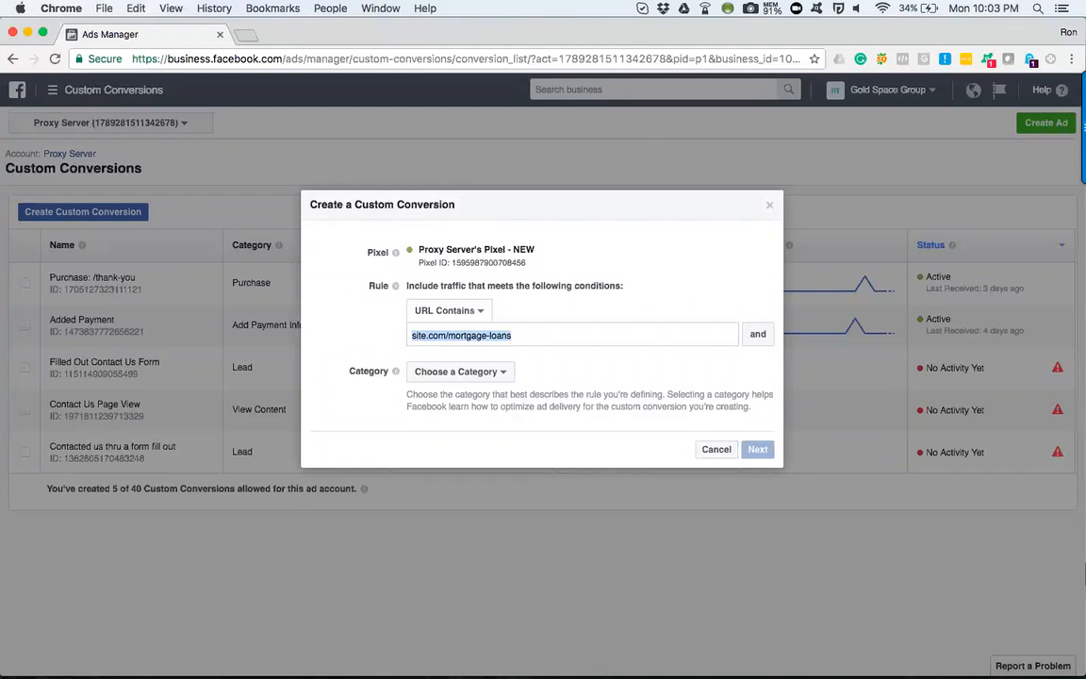
key("Return")
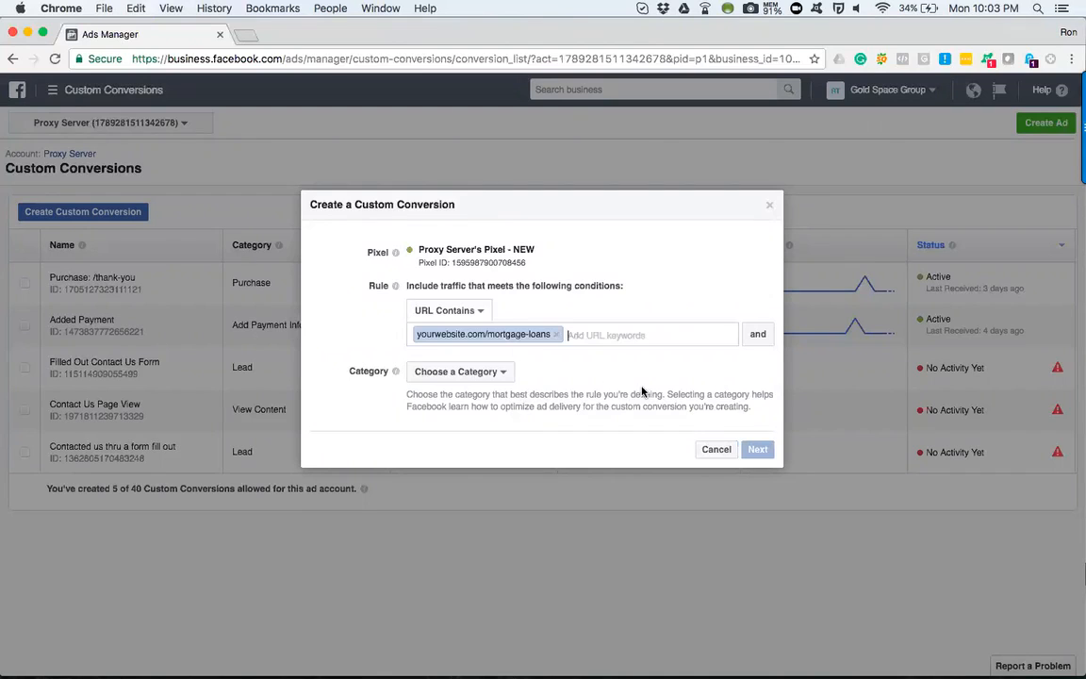
- Add a second URL condition for yourwebsite.com/veterans-loans to the mortgage-loans rule
left_click(759, 335)
left_click(563, 364)
key("super+v")
key("BackSpace")
key("BackSpace")
key("BackSpace")
key("BackSpace")
key("BackSpace")
key("BackSpace")
key("BackSpace")
key("BackSpace")
key("BackSpace")
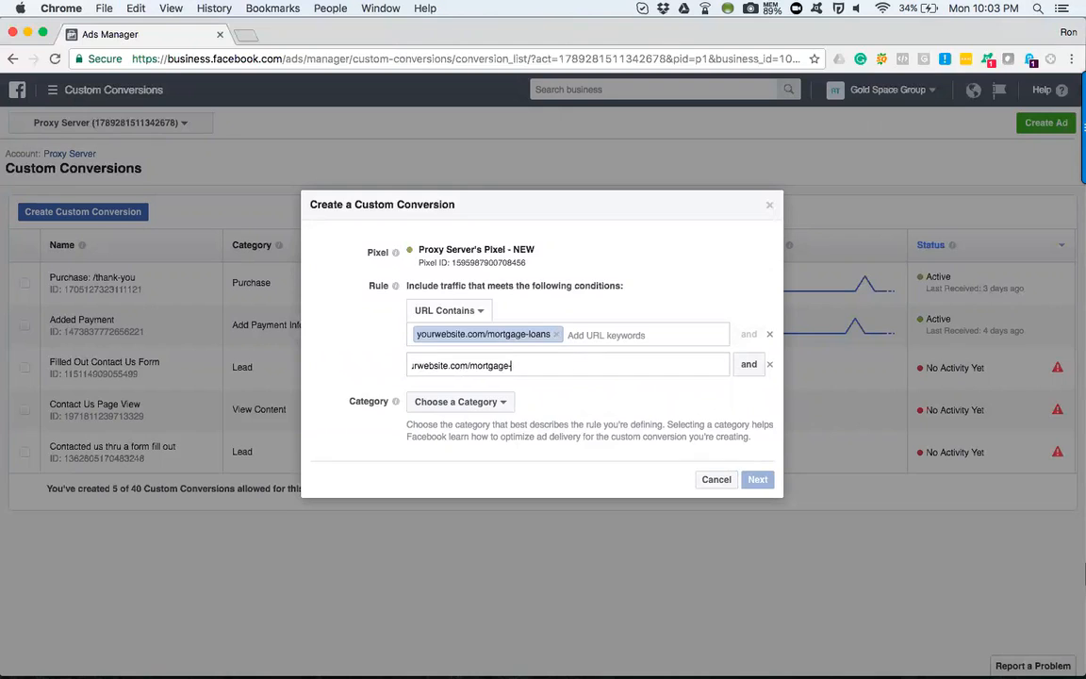
key("BackSpace")
key("BackSpace")
type("v")
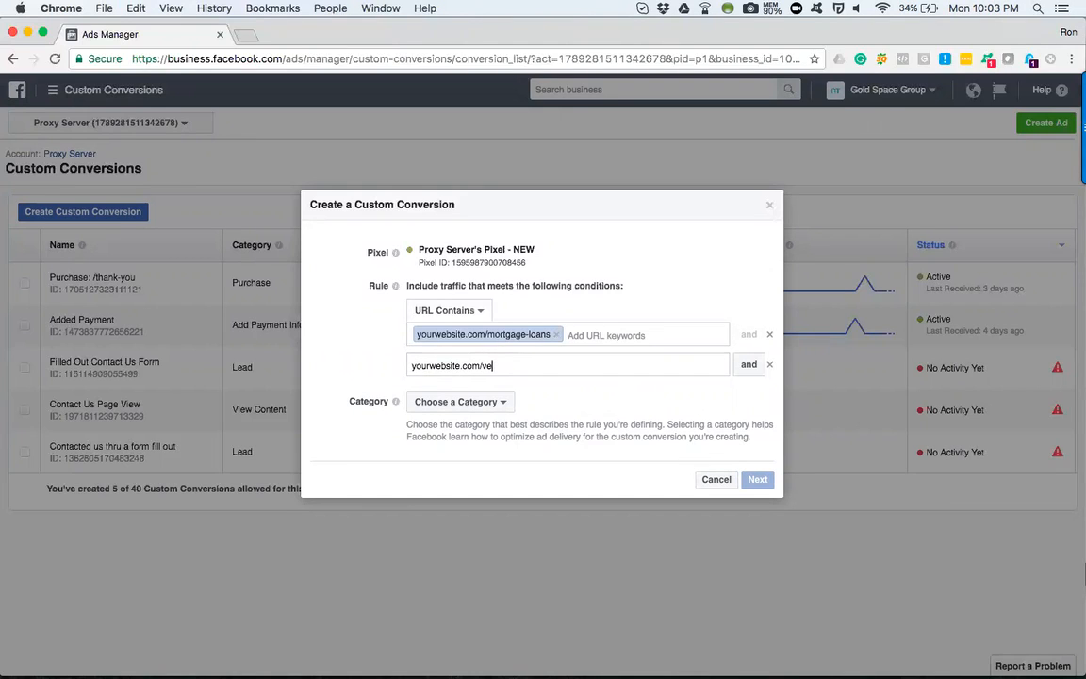
type("eterans-loans")
key("Return")
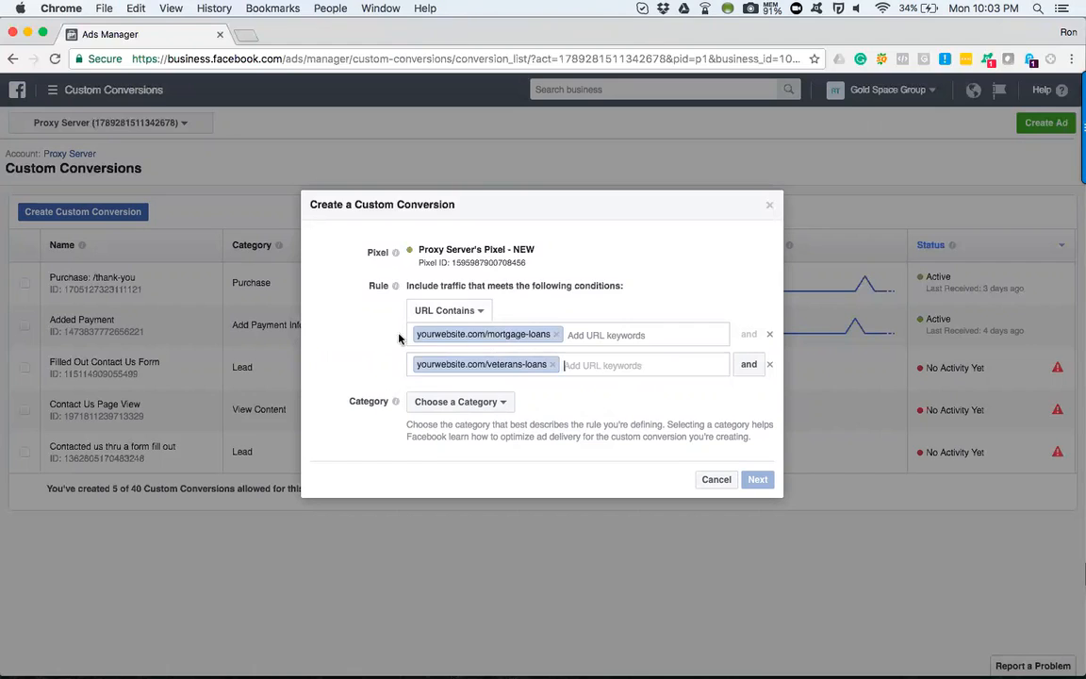
- Set the conversion's category to View Content and name it "Viewed veterans loan page"
left_click(507, 406)
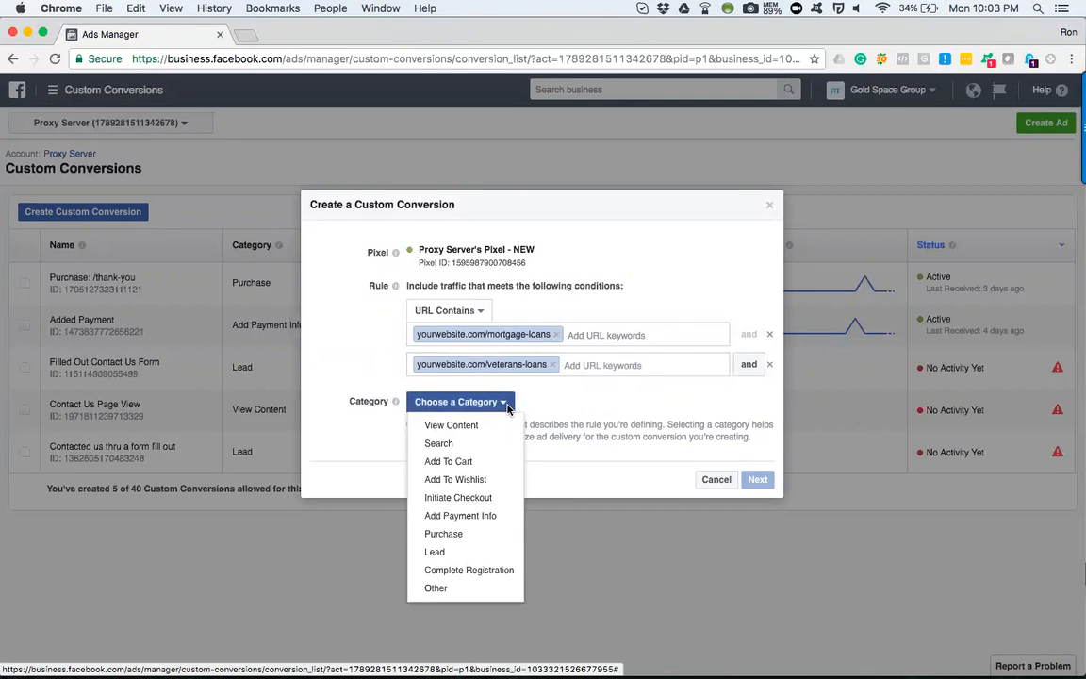
left_click(490, 429)
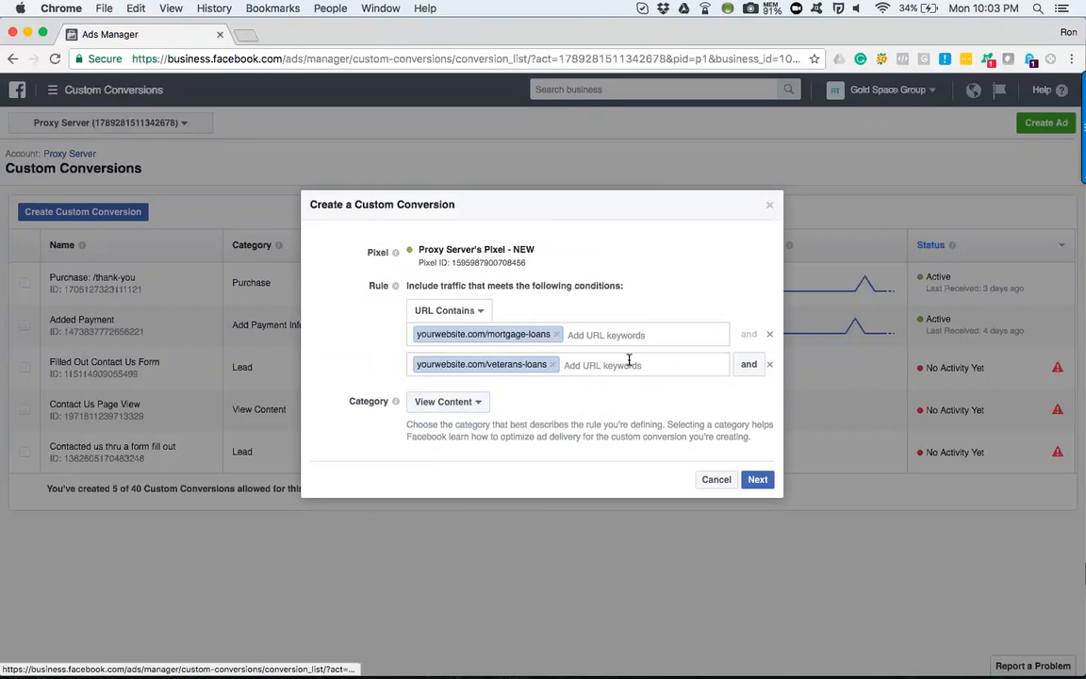
left_click(756, 479)
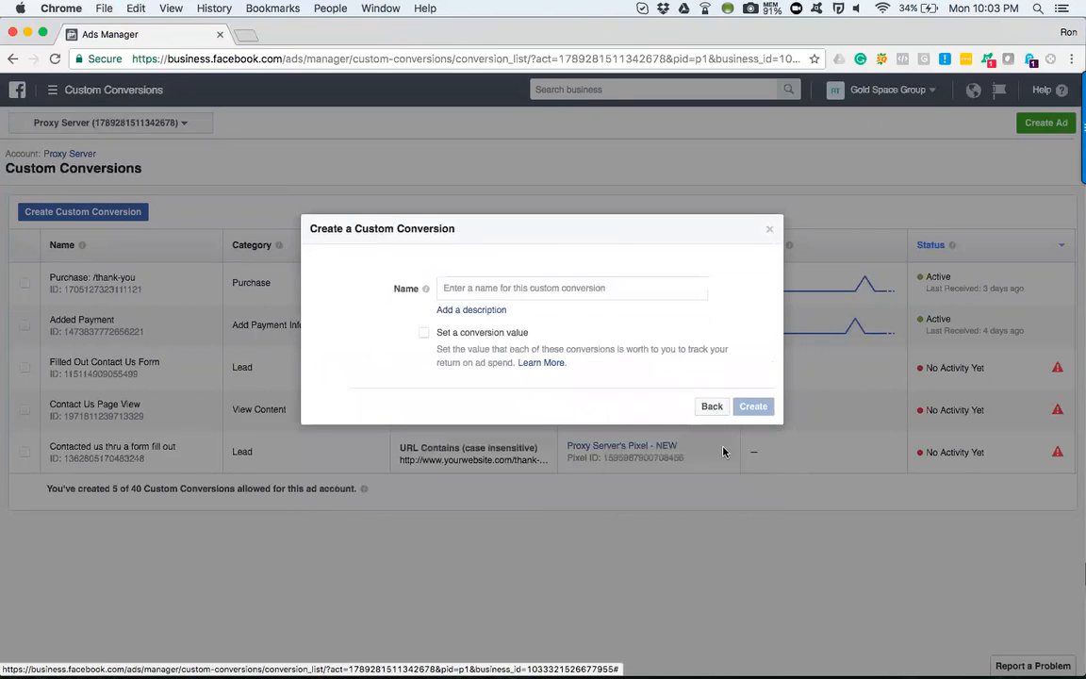
left_click(541, 286)
type("Vie")
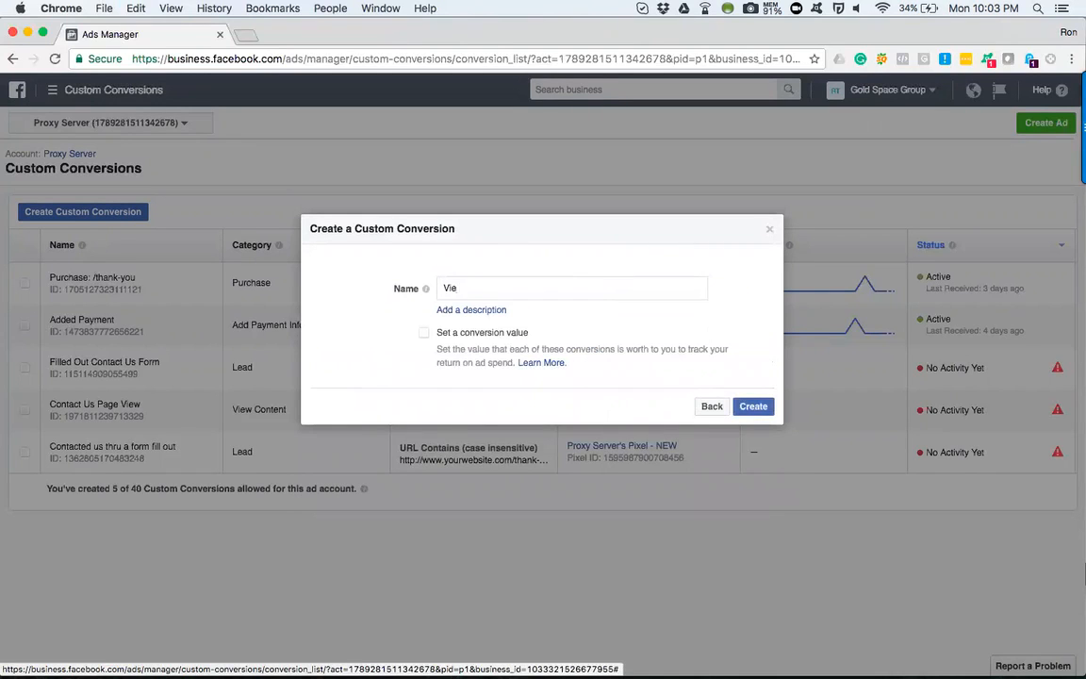
type("wed veta")
type("rans loan")
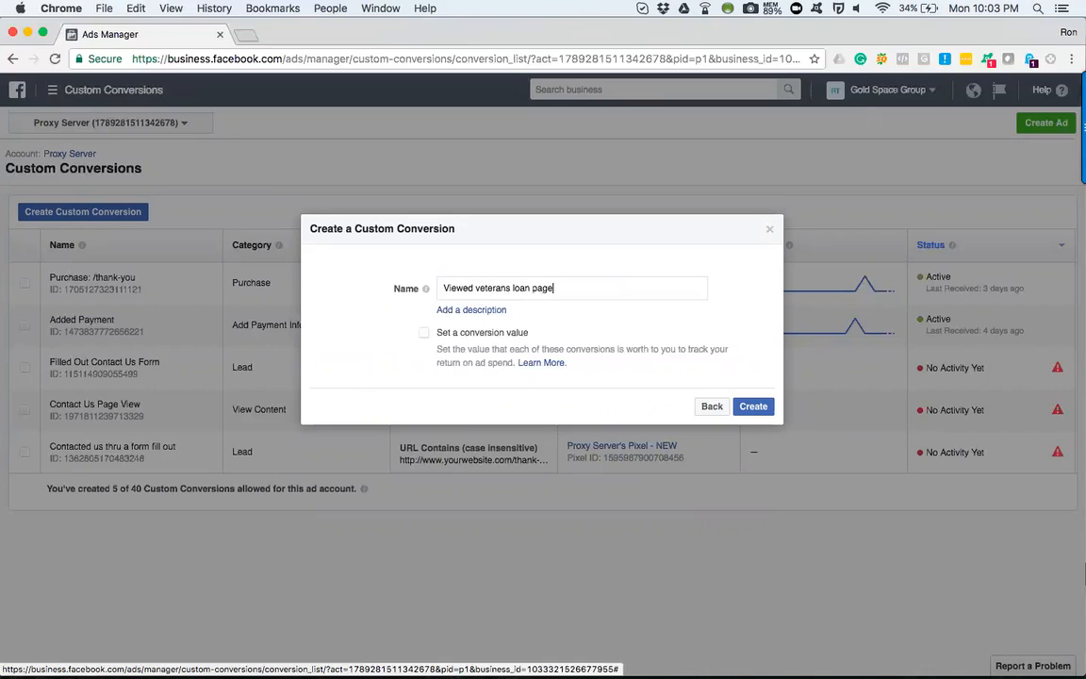
type(" page")
- Add the description "Viewed the veterans loan page from general mortgage page" and create the conversion
left_click(462, 309)
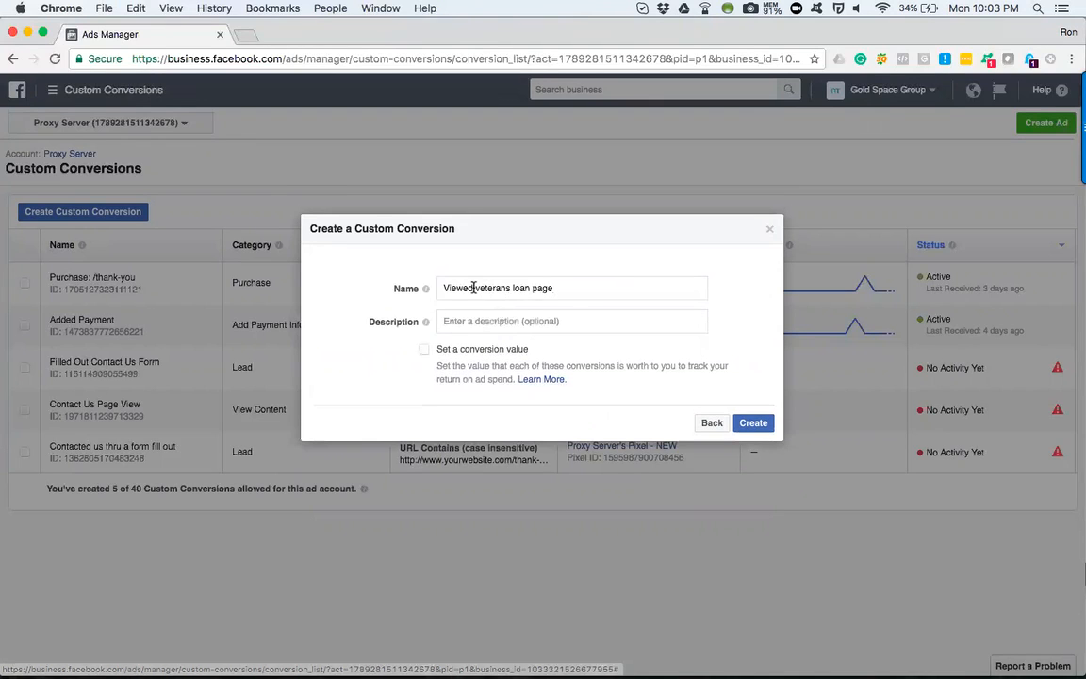
left_click(461, 324)
type("Viewed the veterans loandpage ")
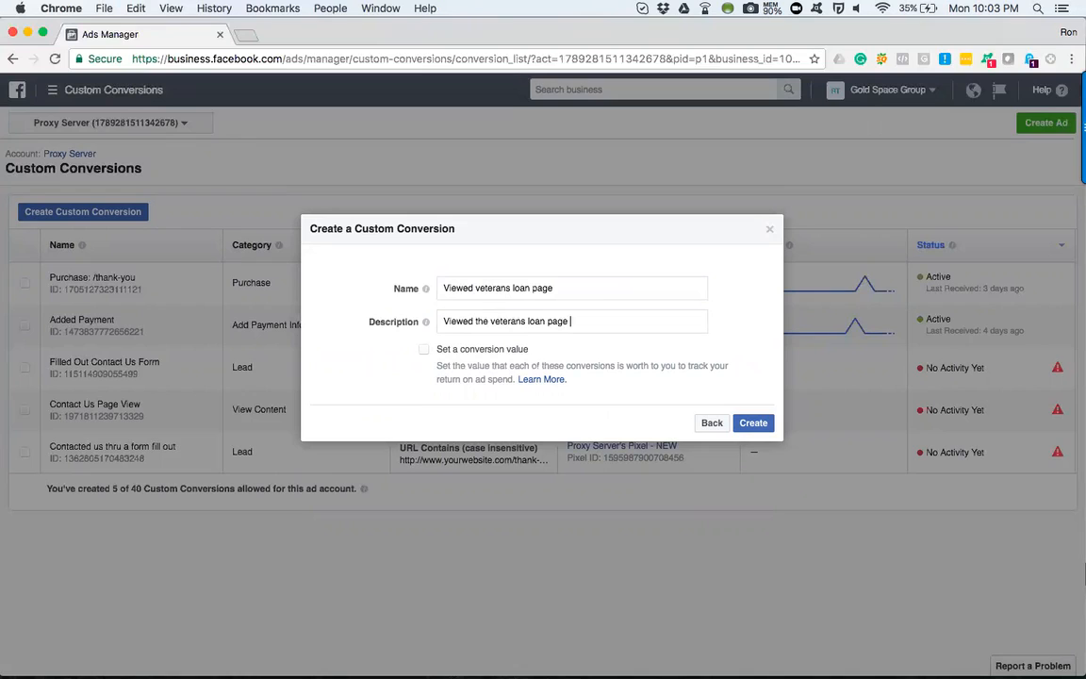
type("from general mortgage page")
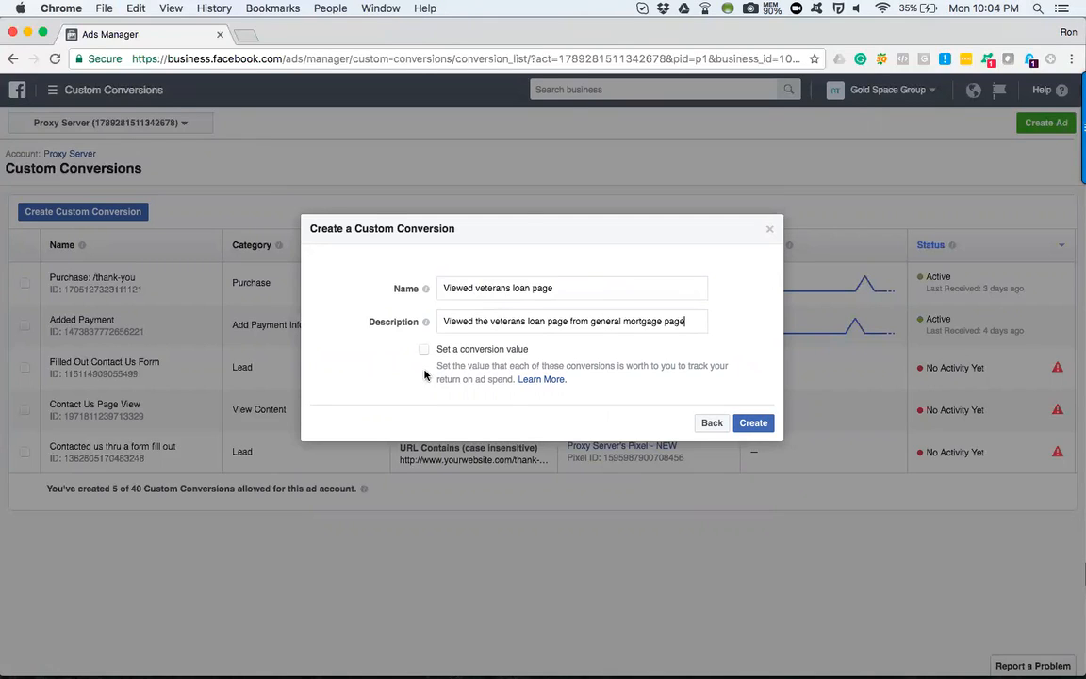
left_click(757, 424)
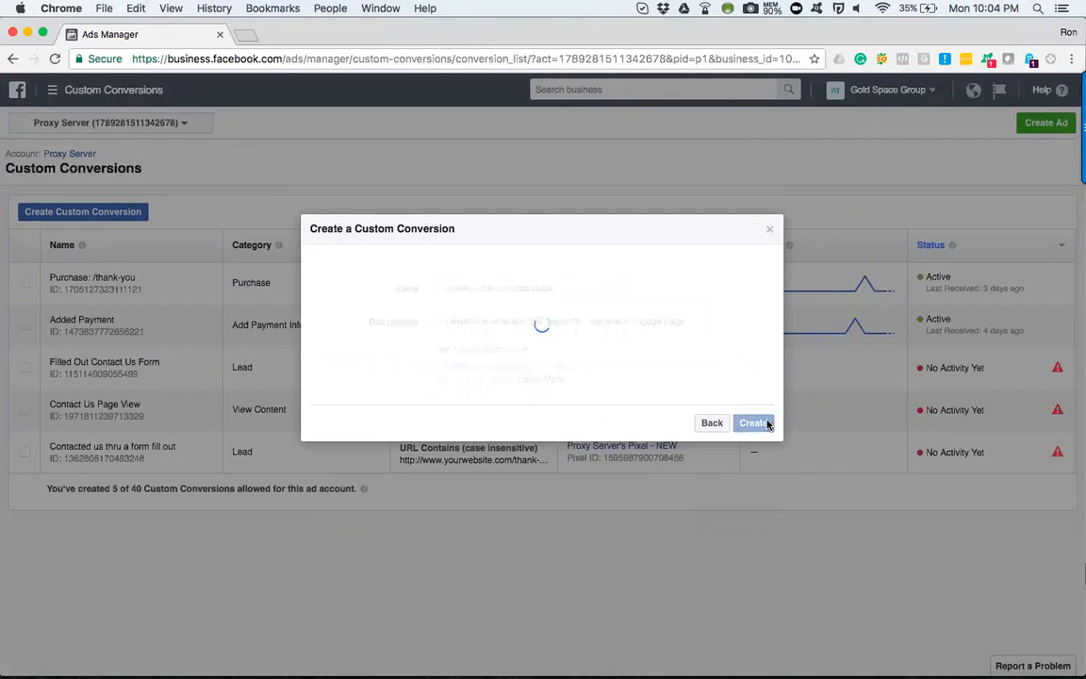
left_click(755, 383)
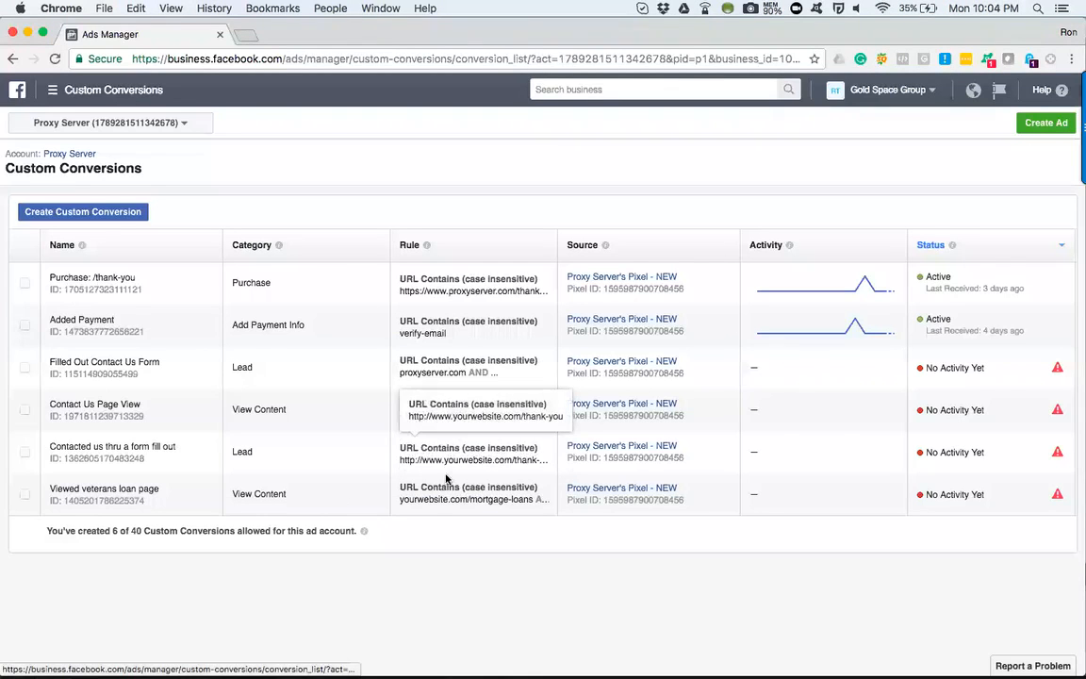
left_click(25, 494)
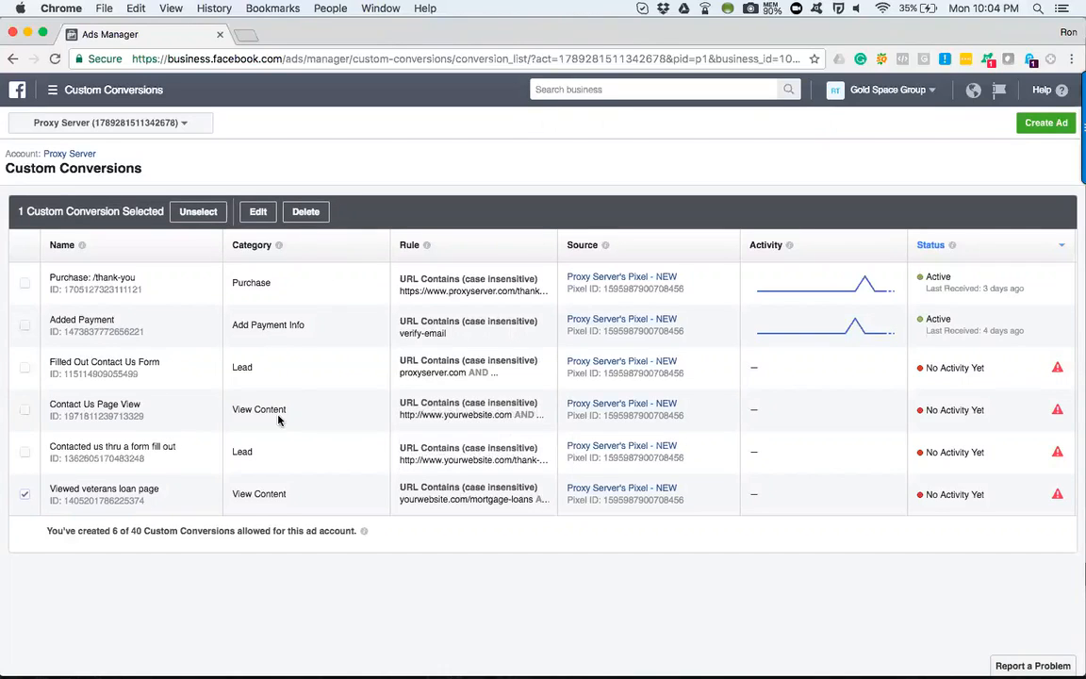
left_click(26, 497)
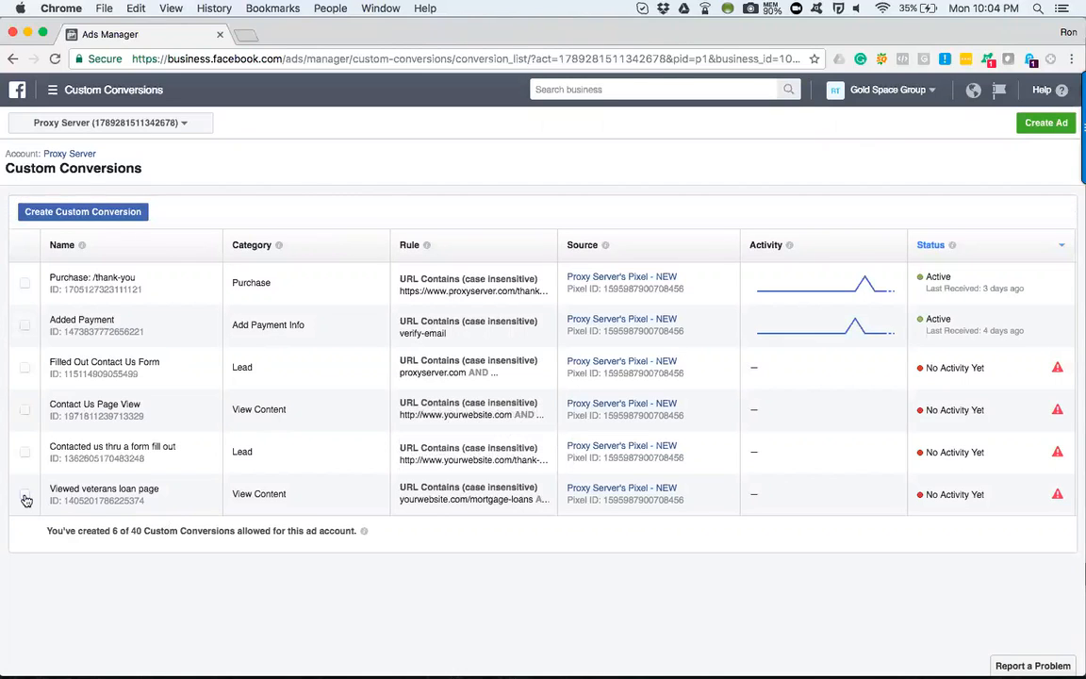
- Start another custom conversion whose first URL condition is yourwebsite.com/mortgage-loans
left_click(85, 213)
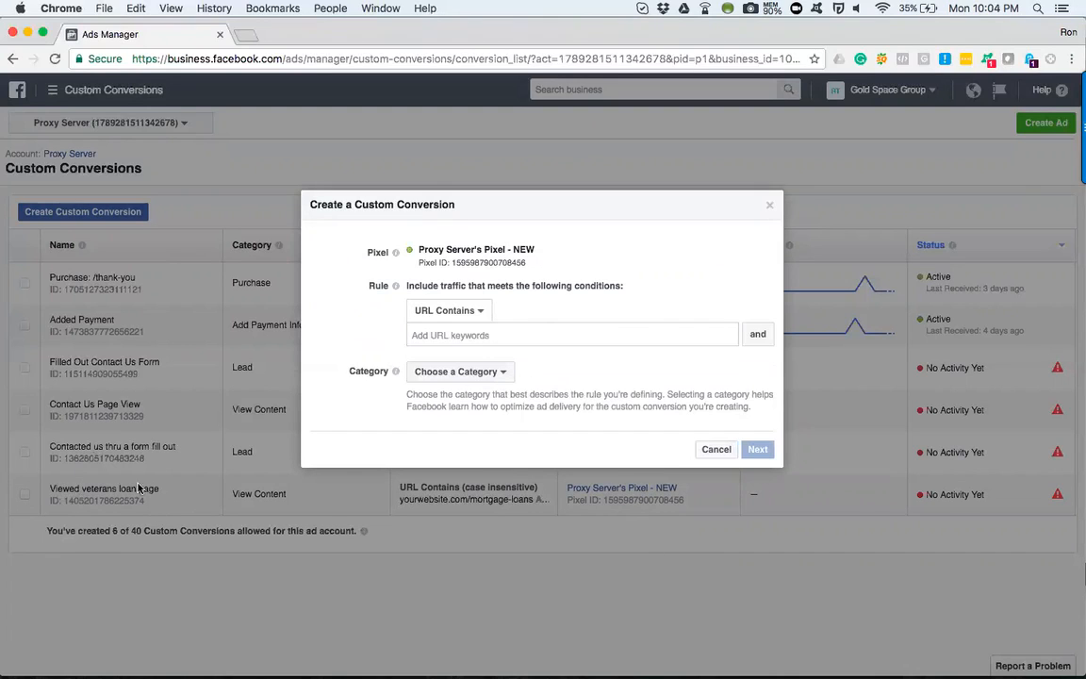
left_click(436, 335)
type("yo")
key("super+z")
type("site.com/mortgage-loans")
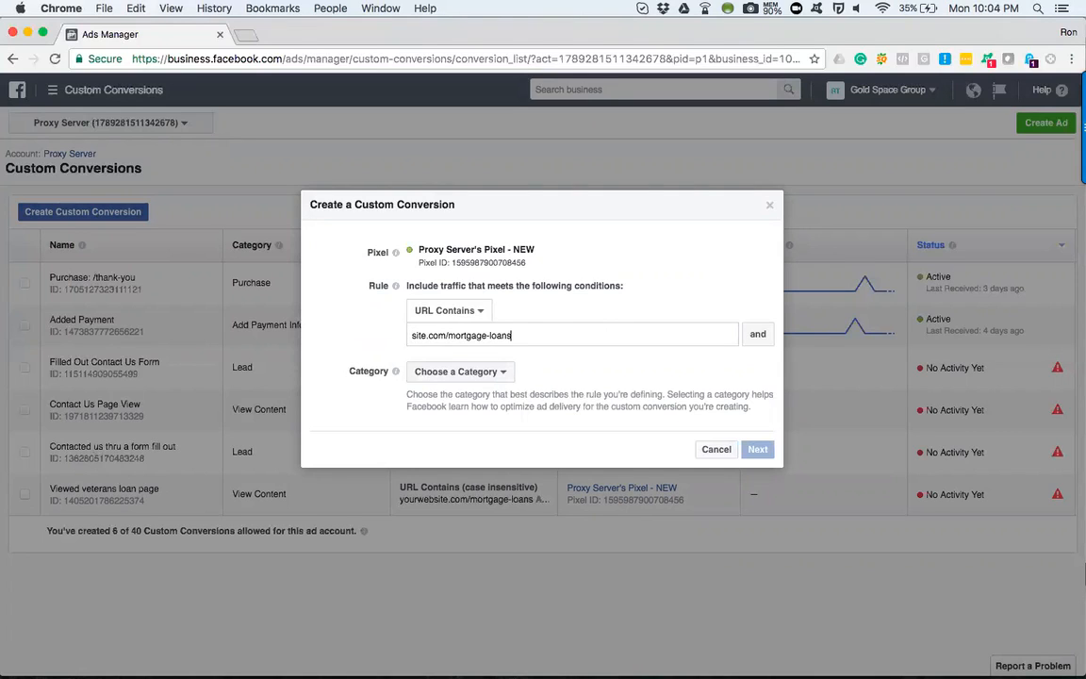
key("Return")
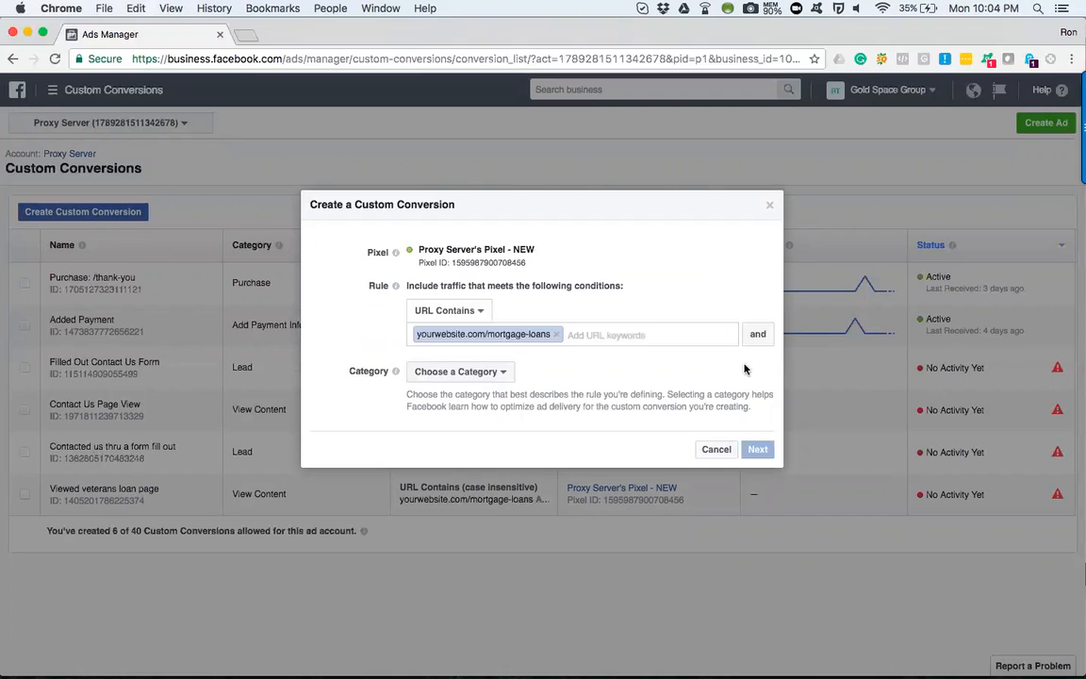
- Add a second URL condition for yourwebsite.com/veterns-loan to the new rule
left_click(756, 336)
type("site.com/mortgage-loans")
left_click_drag(449, 365, 634, 363)
type("vetern")
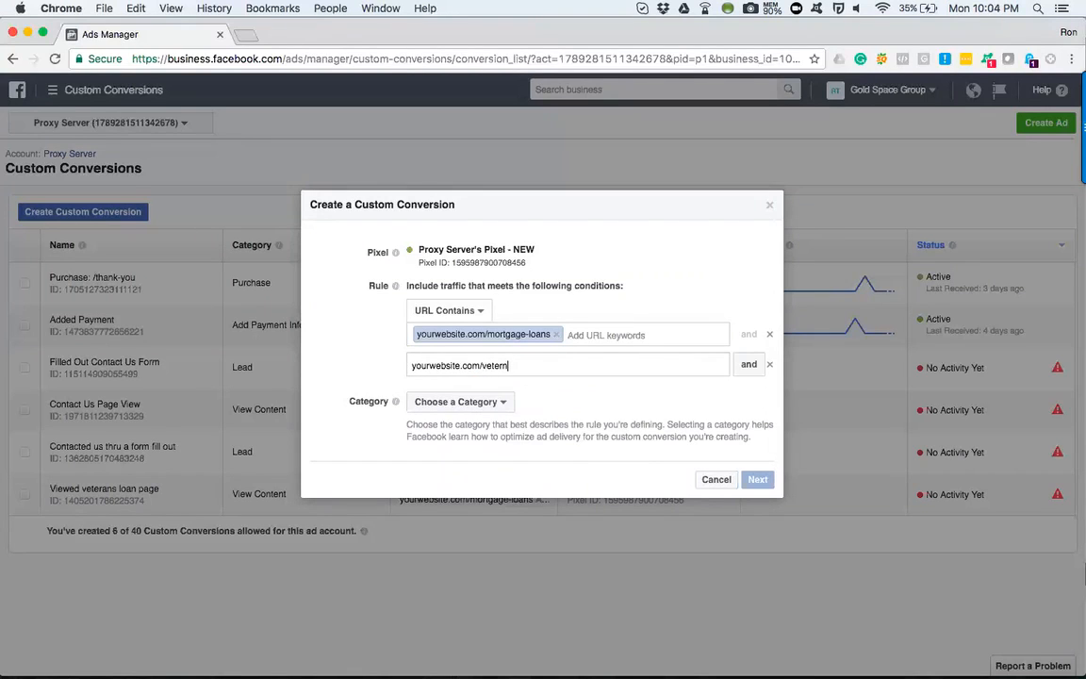
type("s-loan")
left_click(751, 368)
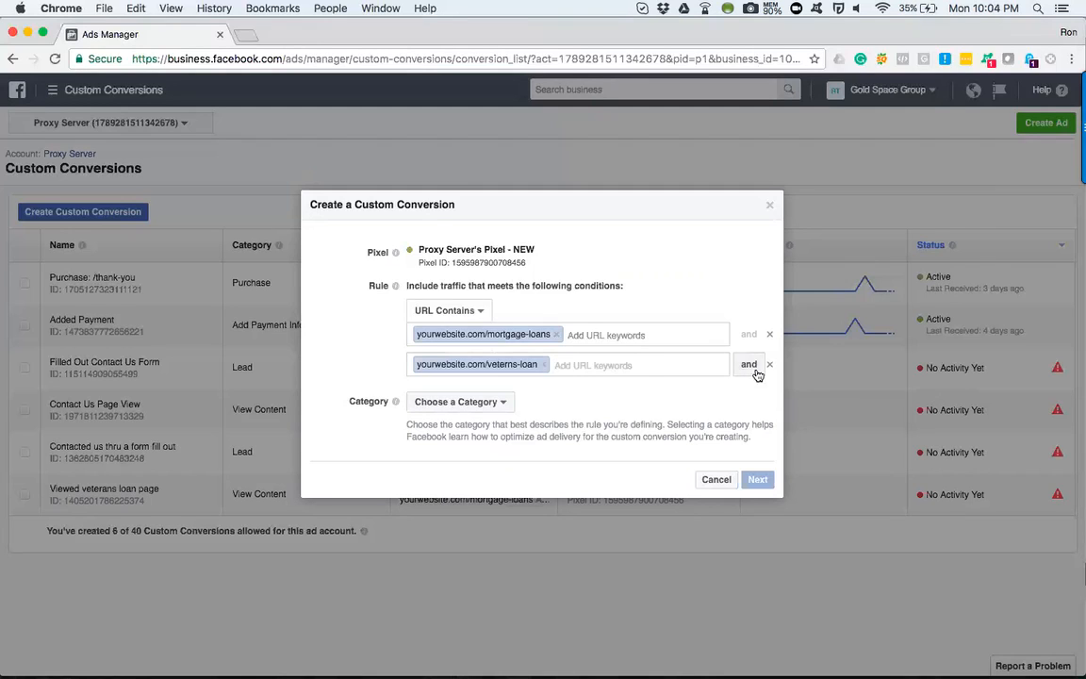
- Add a third URL condition for yourwebsite.com/thank-you below the veterns-loan condition
left_click(751, 367)
type("site.com/mortgage-loans")
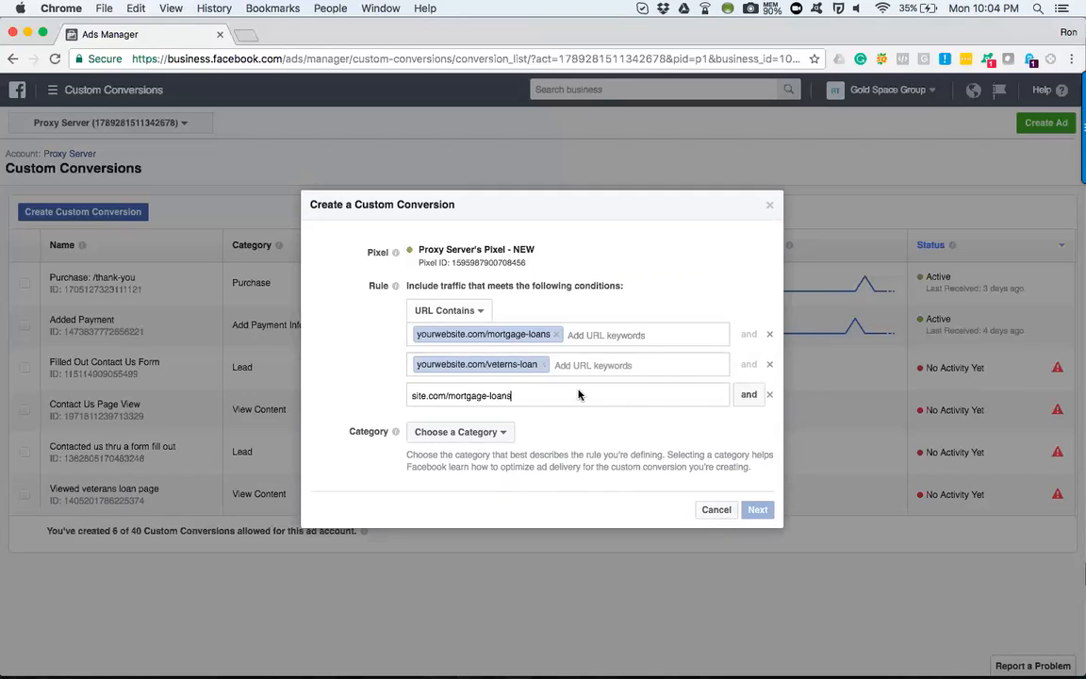
key("BackSpace")
key("BackSpace")
key("BackSpace")
key("BackSpace")
key("BackSpace")
key("BackSpace")
key("BackSpace")
key("BackSpace")
key("BackSpace")
key("BackSpace")
key("BackSpace")
key("BackSpace")
key("BackSpace")
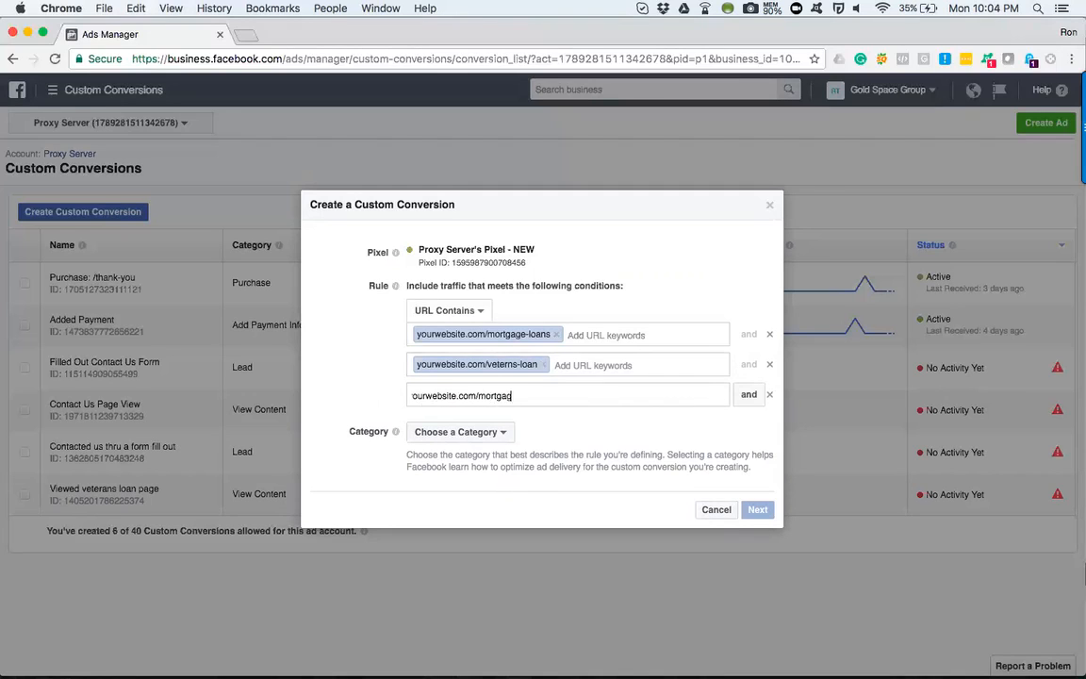
type("thank-you")
key("Return")
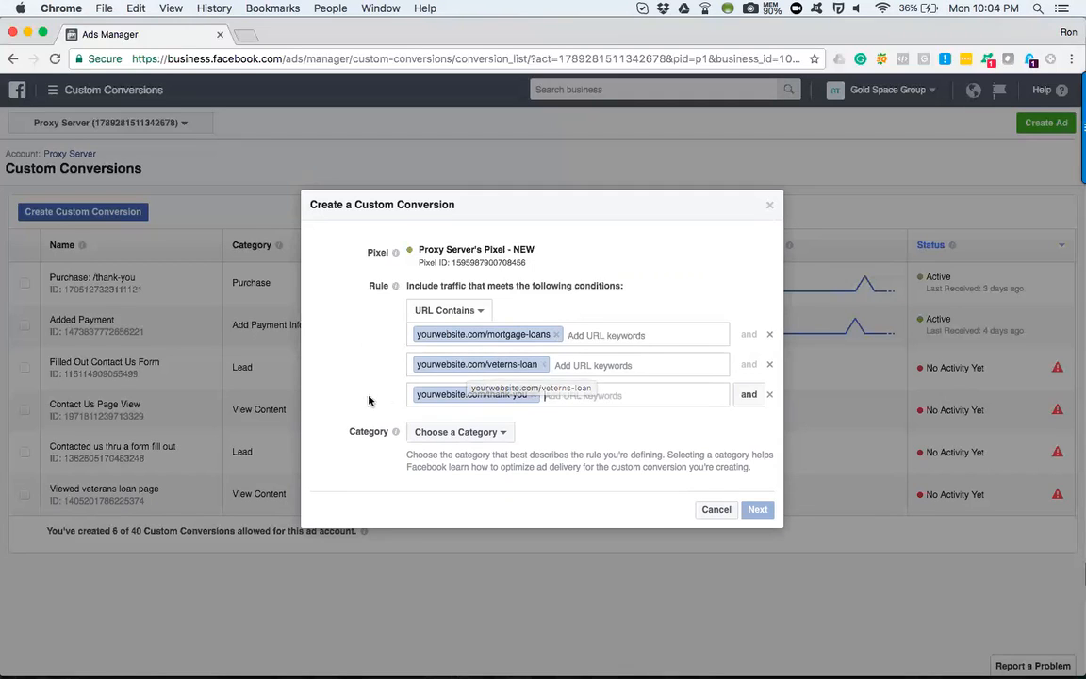
- Categorize the three-condition custom conversion as Lead and proceed to its naming
left_click(507, 432)
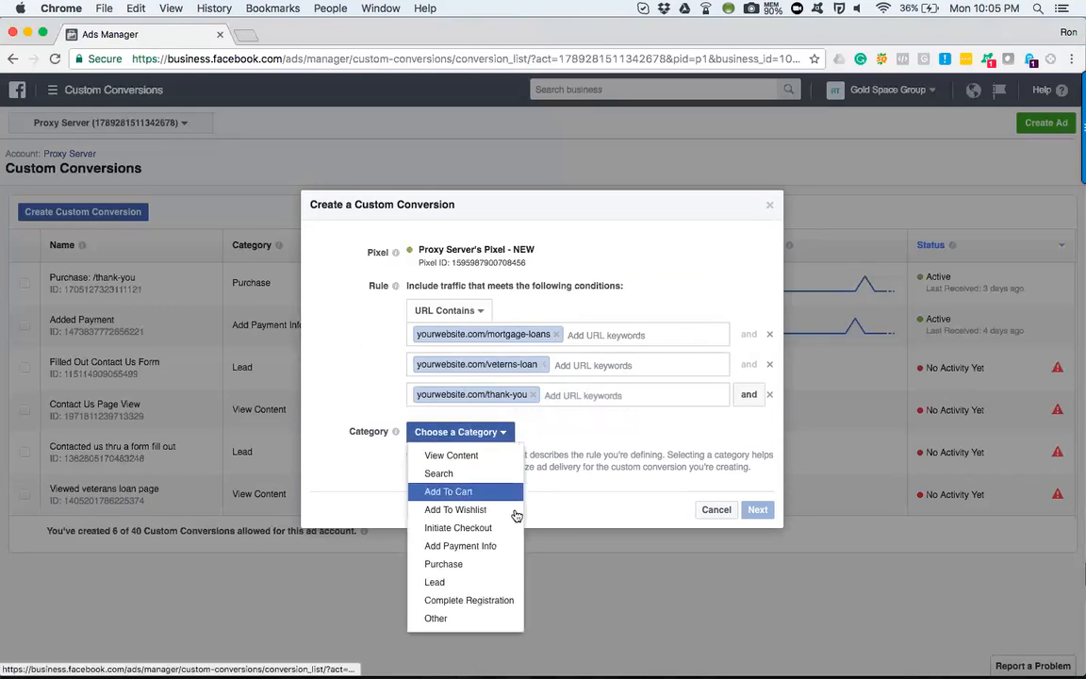
left_click(490, 585)
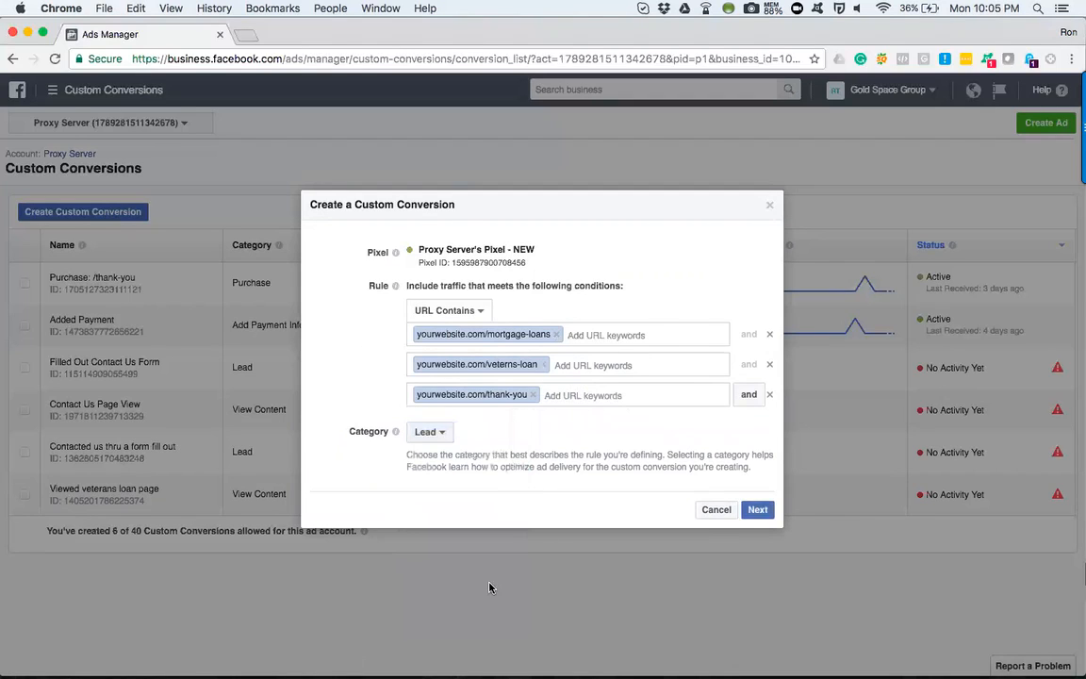
left_click(760, 510)
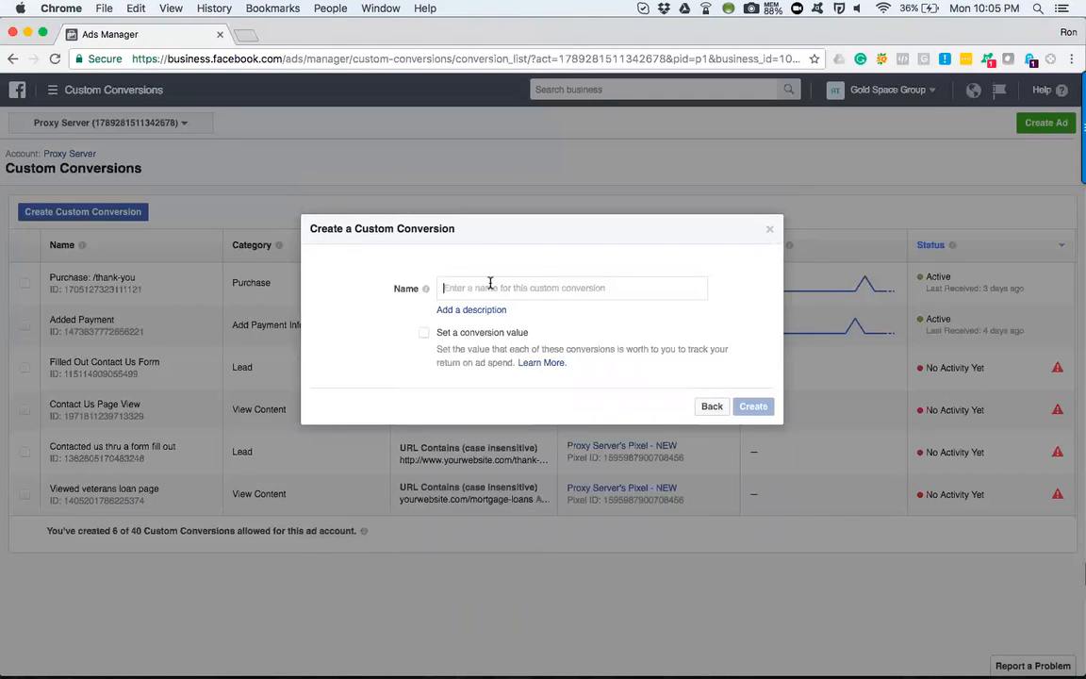
- Name the custom conversion "Filled out veterans loan contact form", create it and close the confirmation
type("Filled out veter")
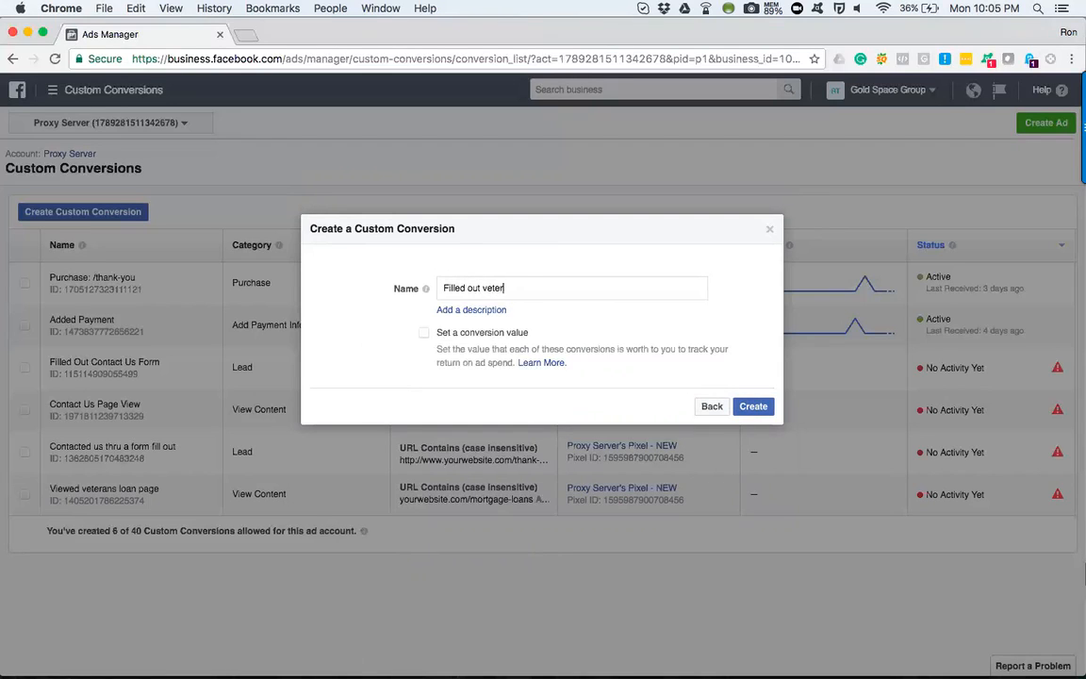
type("ans loan contact form")
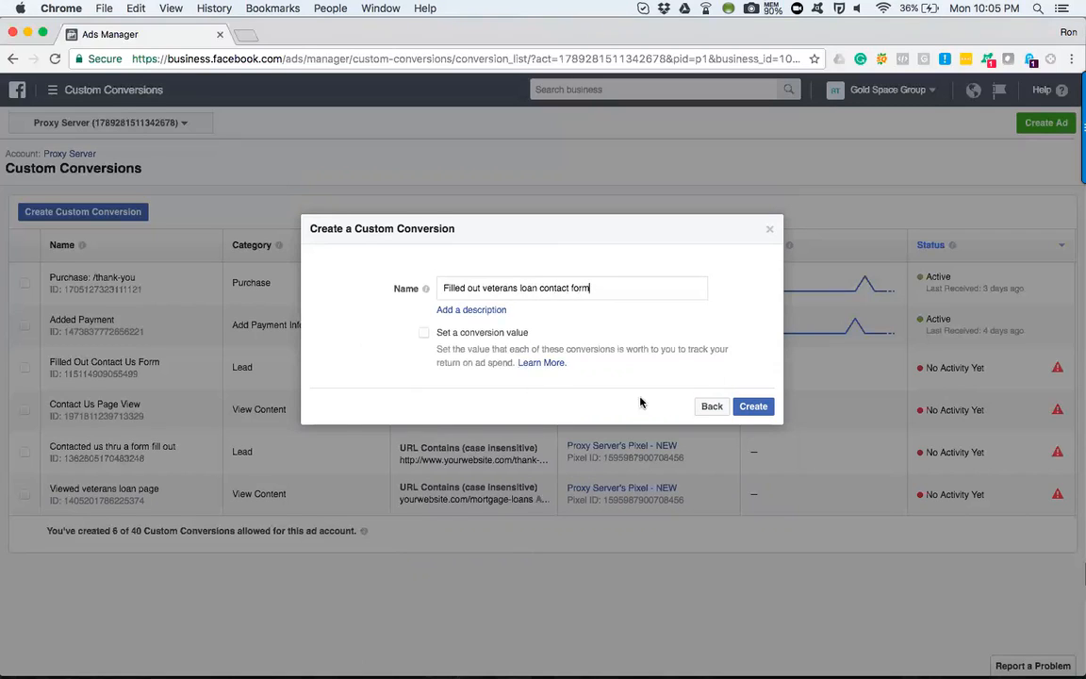
left_click(754, 407)
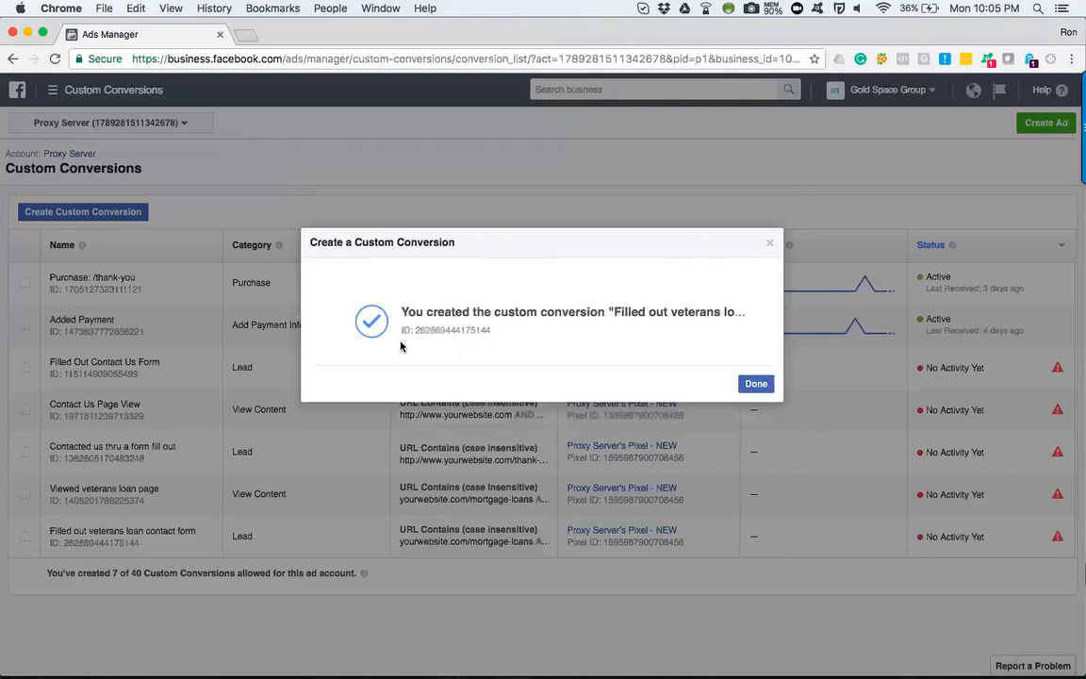
left_click(756, 385)
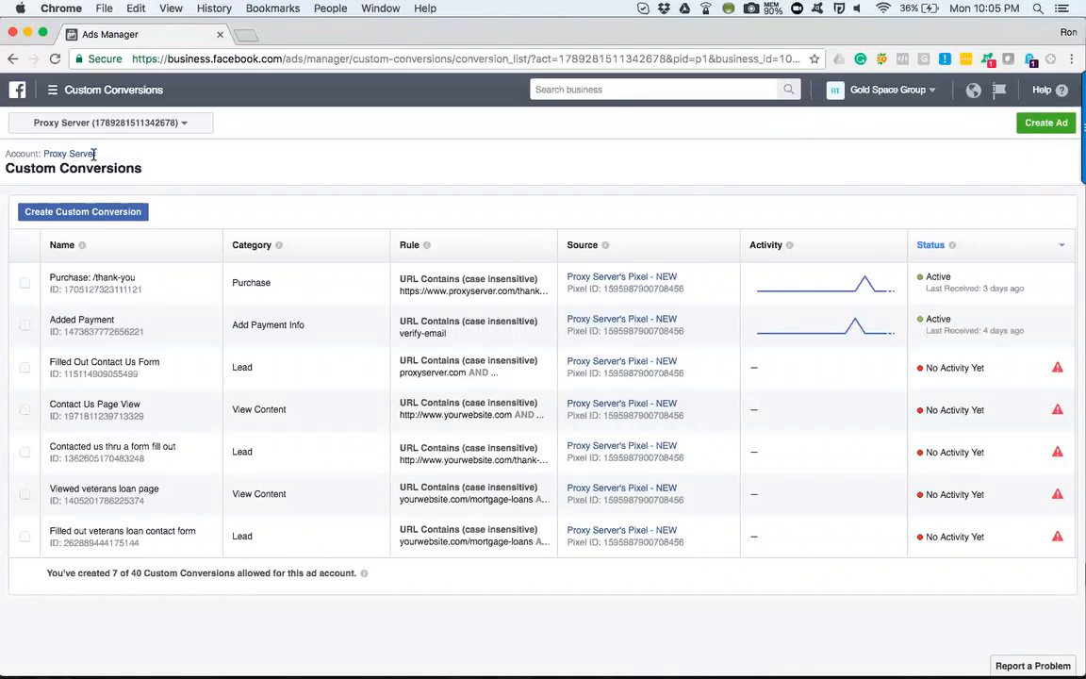
- Show all available tools and open Custom Conversions under Measure & Report
left_click(55, 92)
left_click(112, 380)
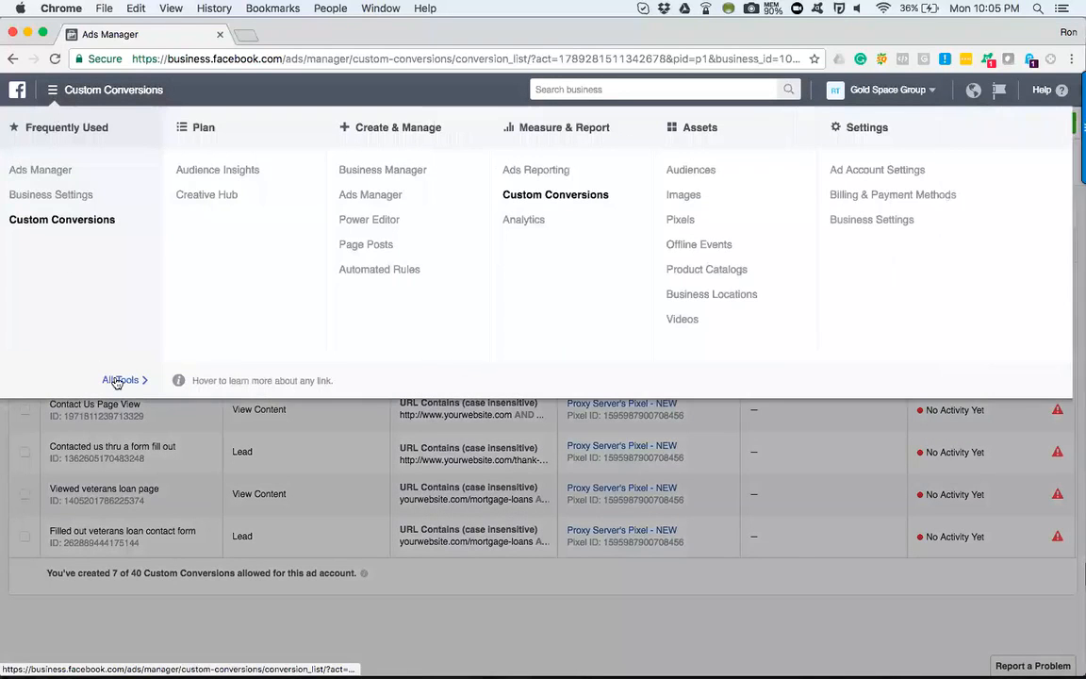
left_click(551, 194)
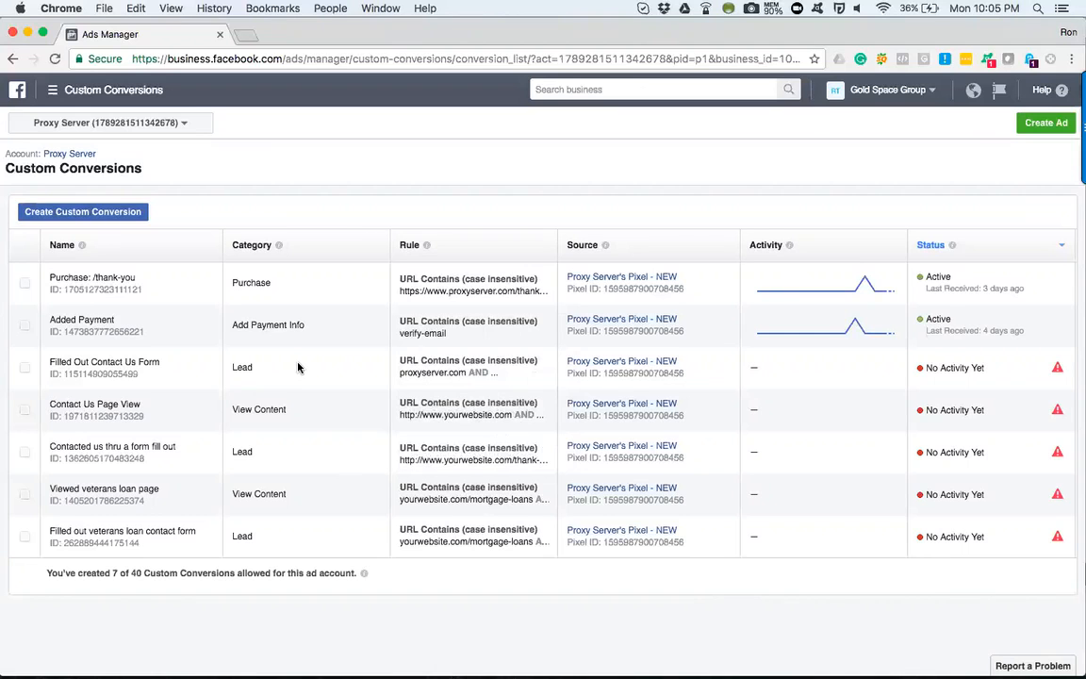
- Start another custom conversion with three URL conditions, each containing yourwebsite.com/mortgage-loans
left_click(137, 212)
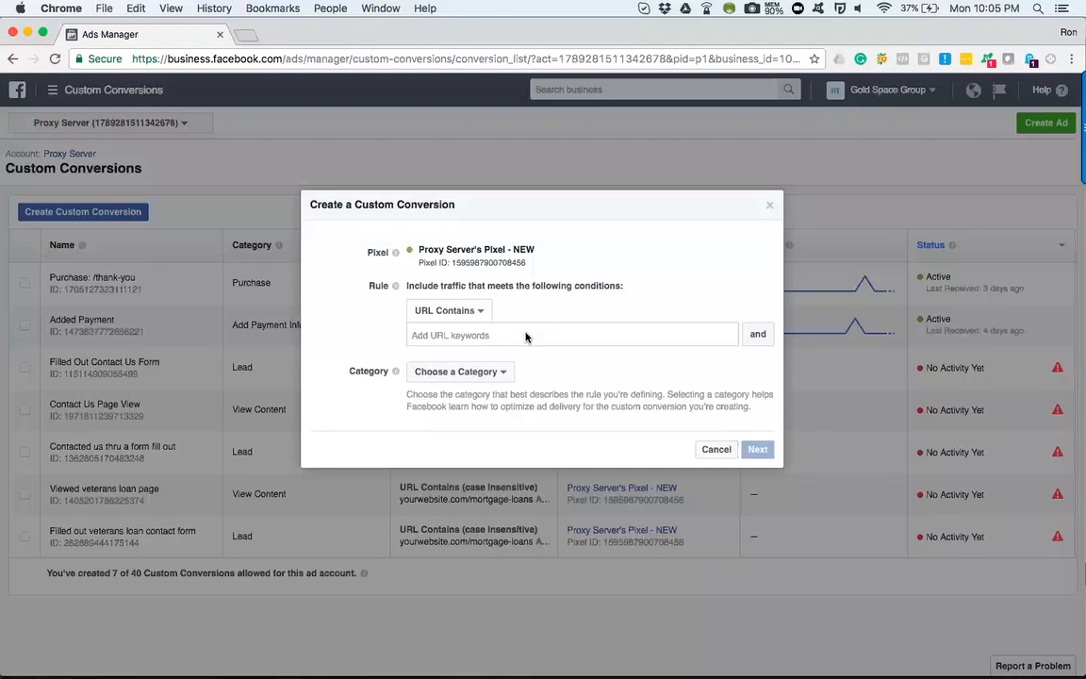
type("site.com/mortgage-loans")
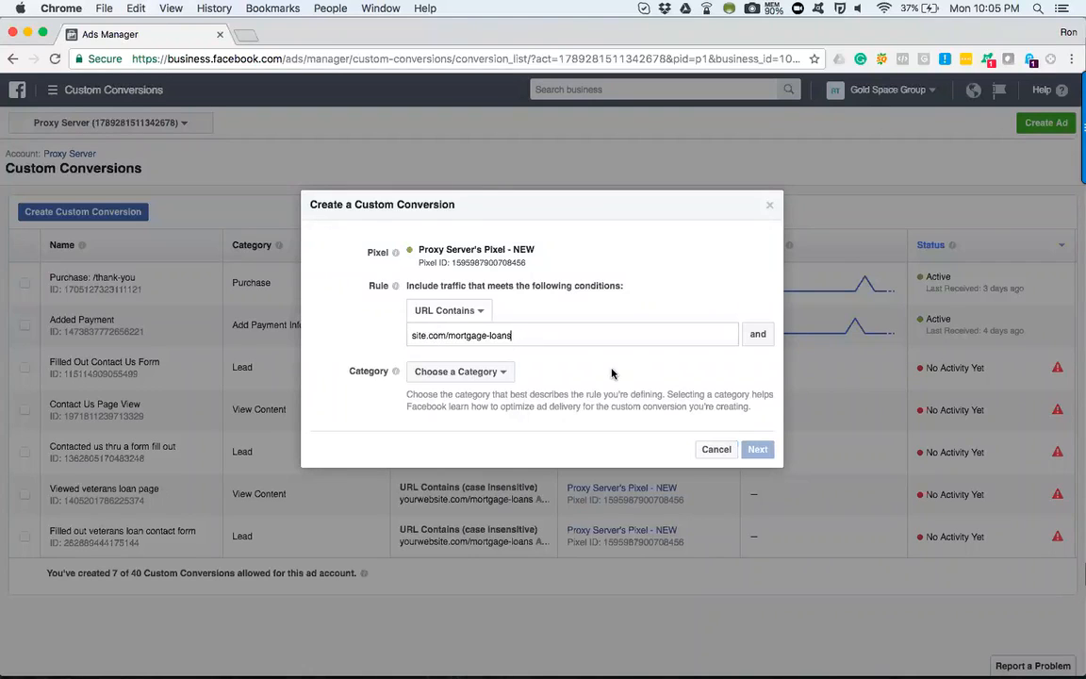
left_click(757, 335)
type("site.com/mortgage-loans")
left_click(750, 366)
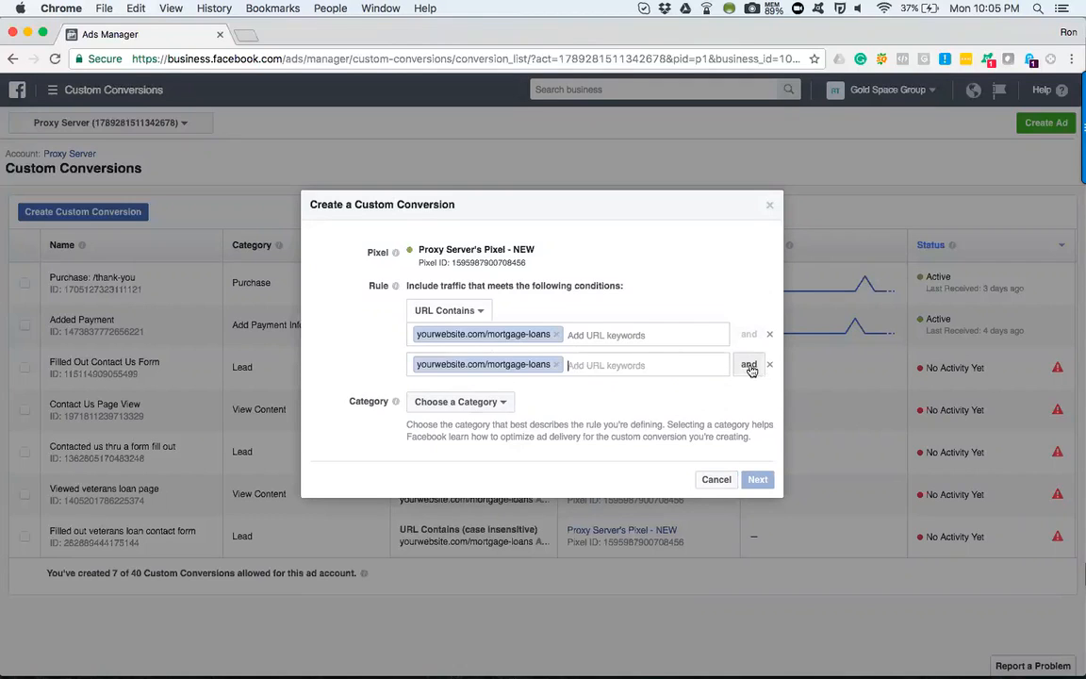
left_click(748, 365)
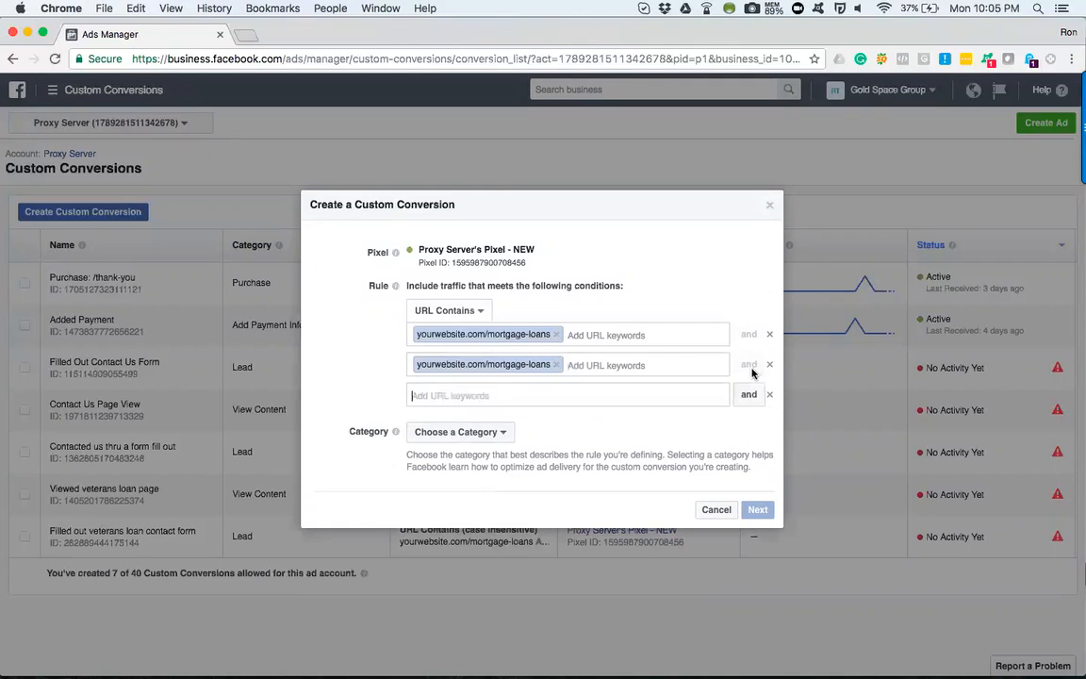
type("site.com/mortgage-loans")
left_click(748, 394)
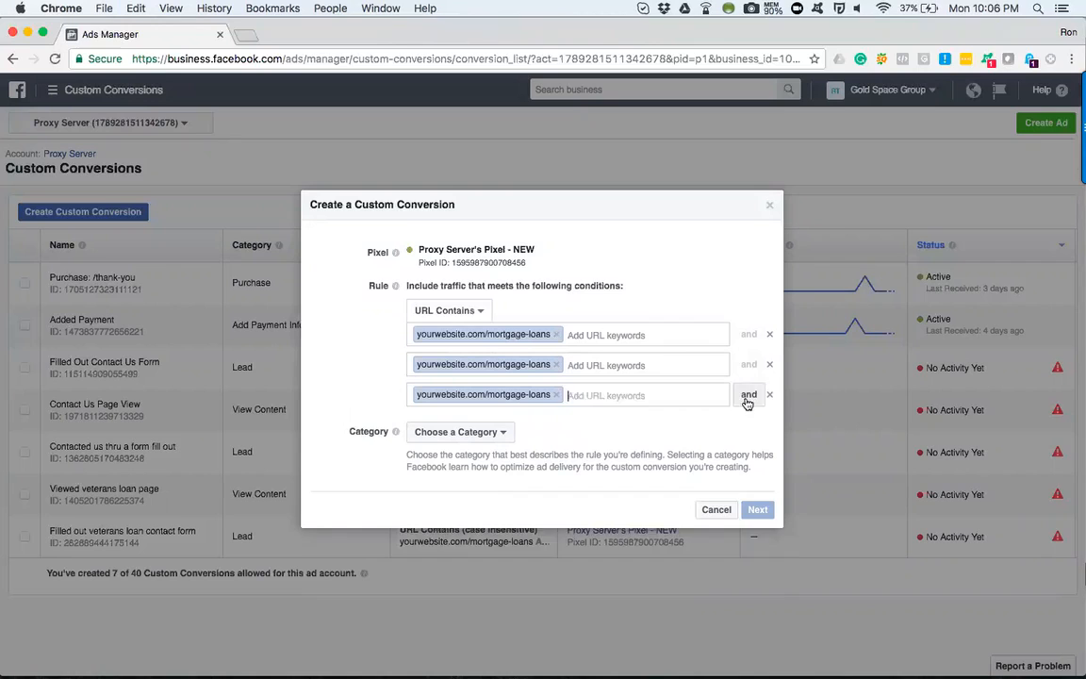
- Add eight empty URL conditions below the three mortgage-loans conditions
left_click(748, 394)
left_click(748, 424)
left_click(748, 454)
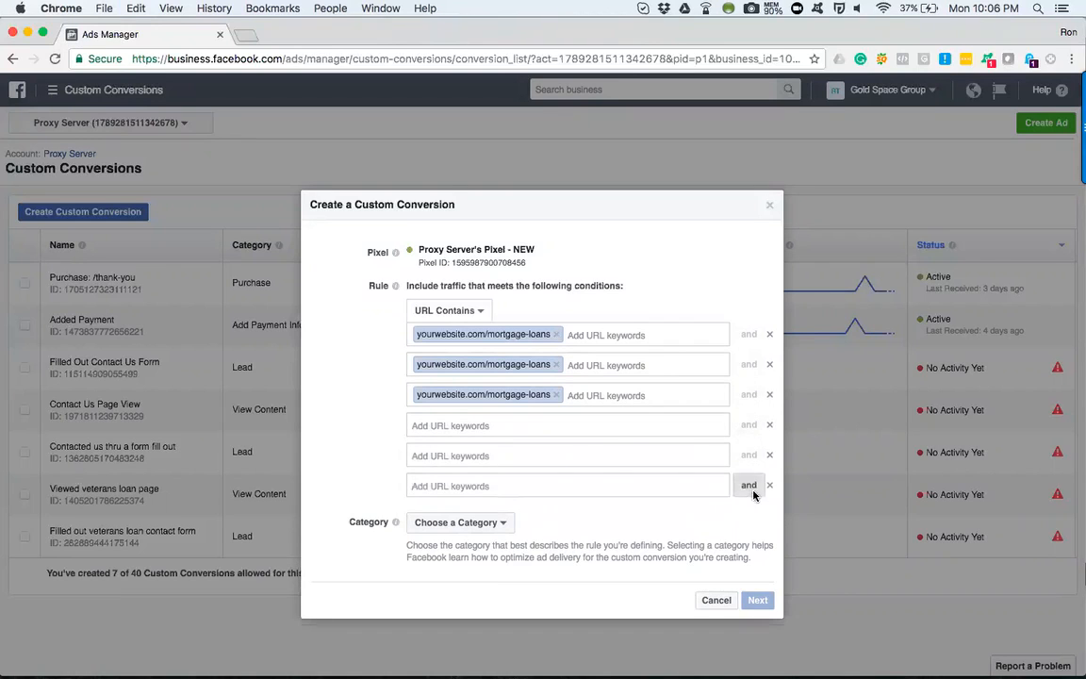
left_click(749, 485)
left_click(748, 515)
left_click(748, 545)
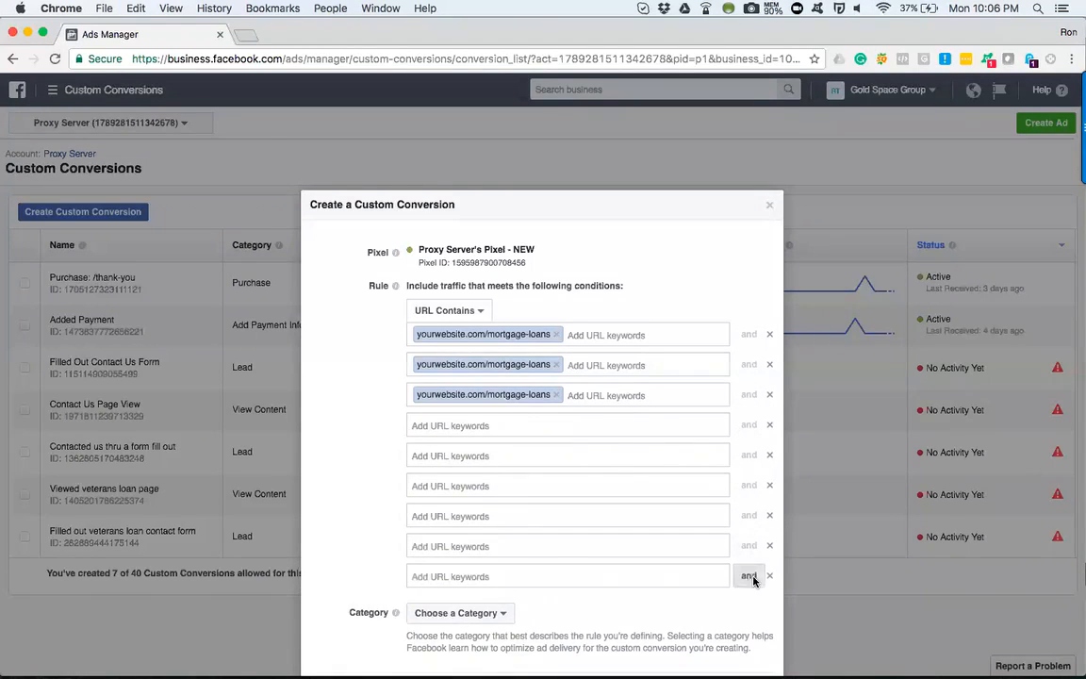
left_click(748, 575)
left_click(748, 605)
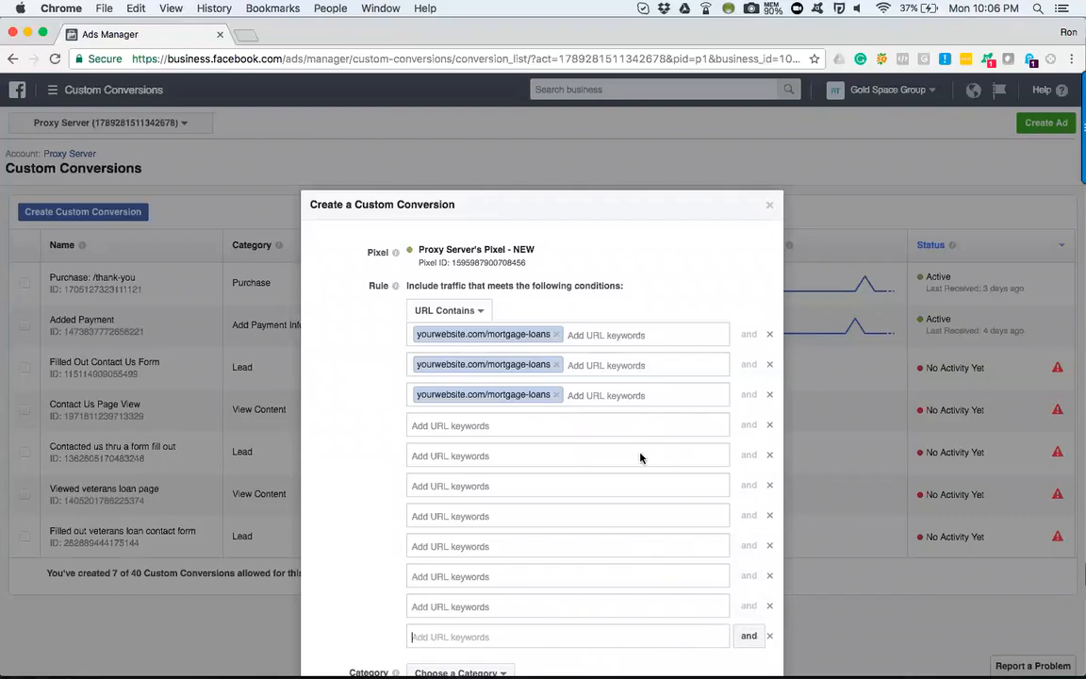
- Remove every URL condition except the first yourwebsite.com/mortgage-loans one and cancel the new custom conversion
left_click(769, 425)
left_click(769, 425)
left_click(769, 425)
left_click(769, 425)
left_click(770, 425)
left_click(769, 425)
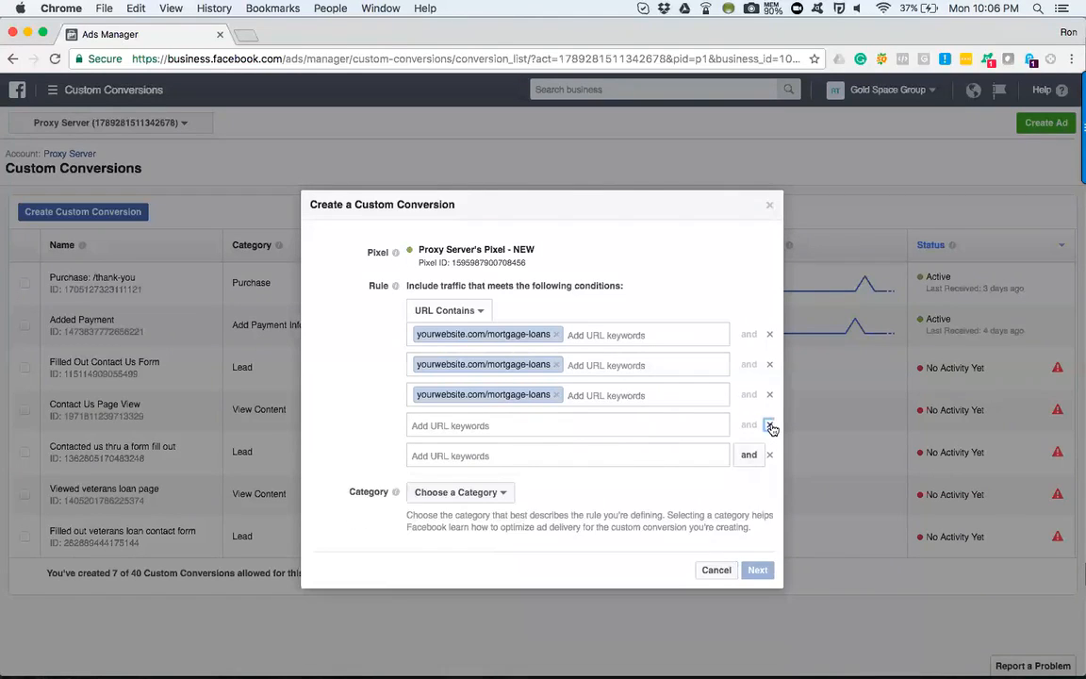
left_click(770, 425)
left_click(769, 425)
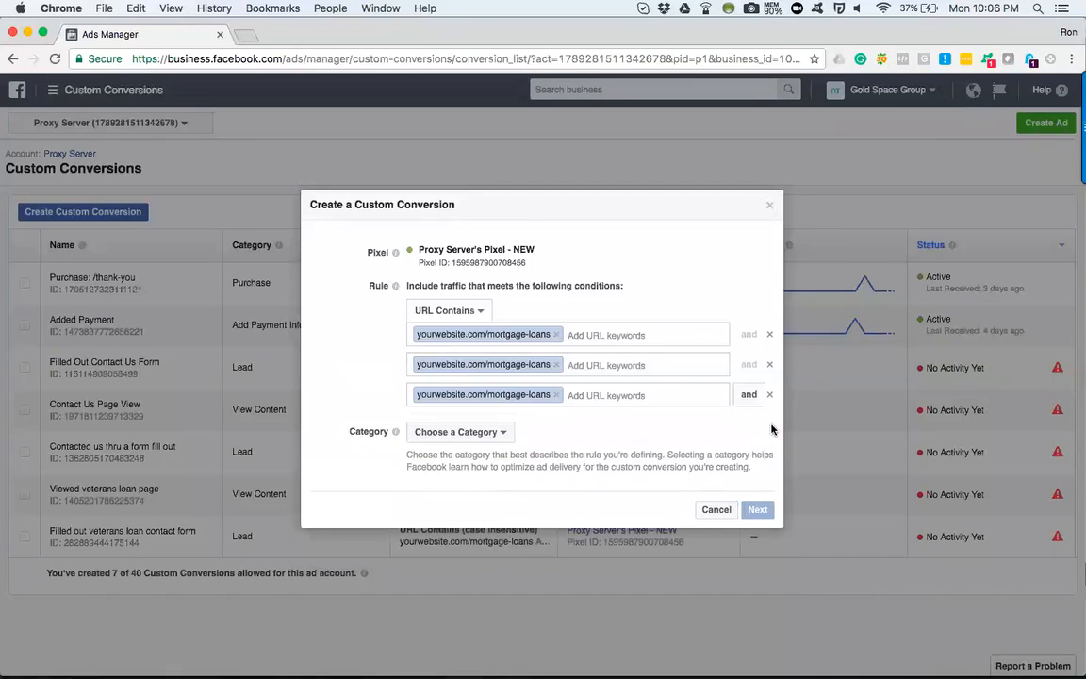
left_click(770, 395)
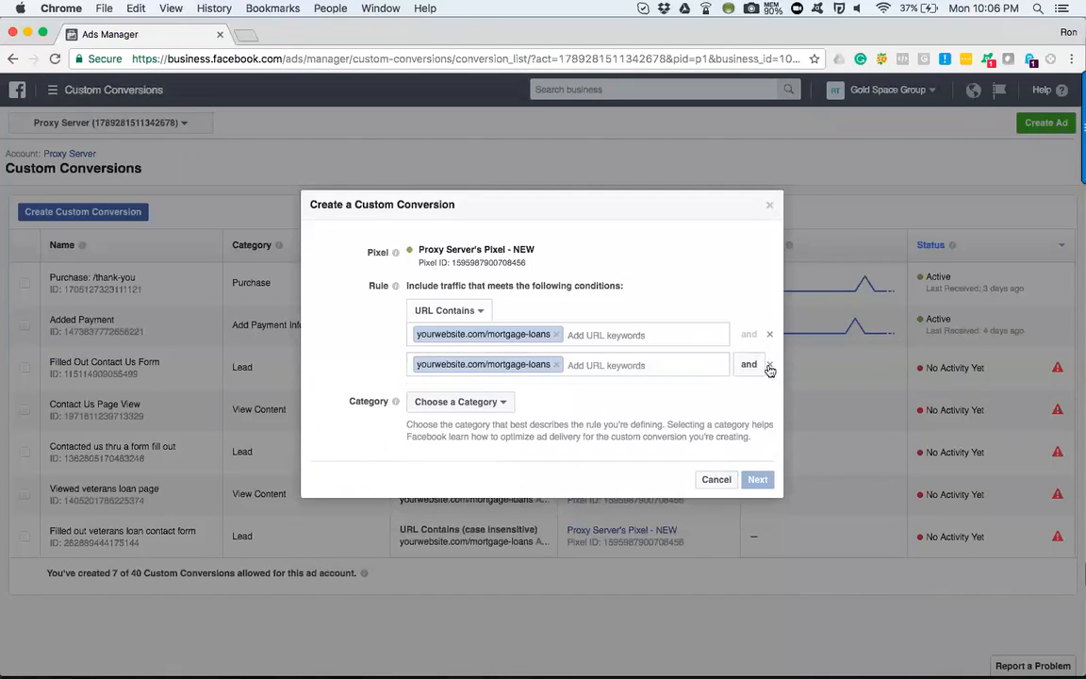
left_click(769, 364)
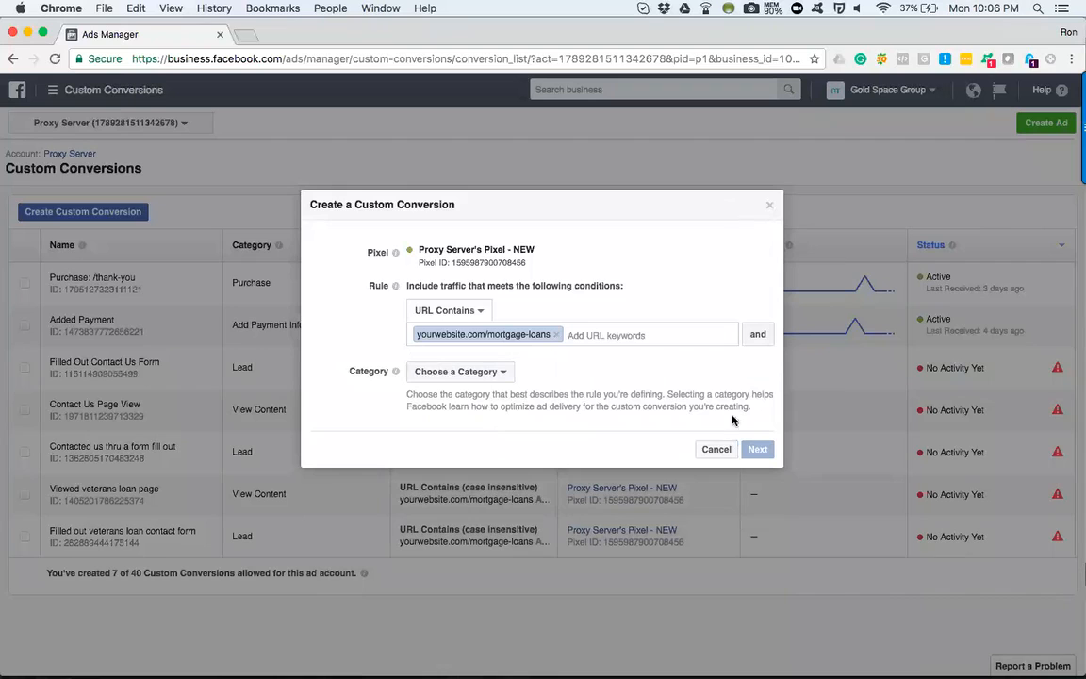
left_click(717, 450)
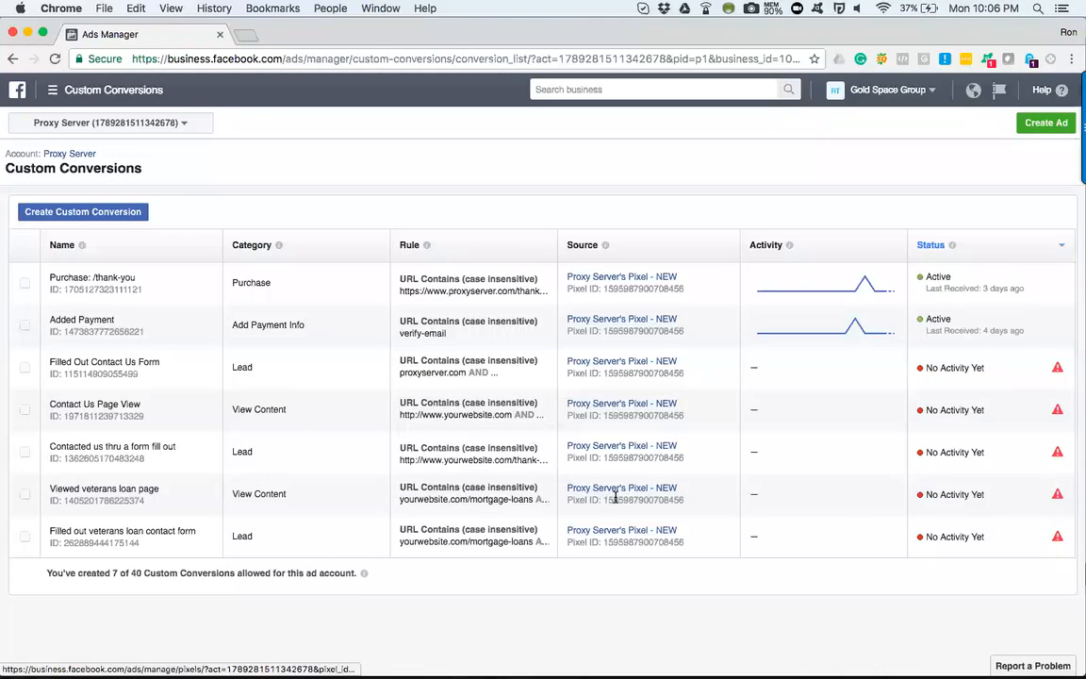